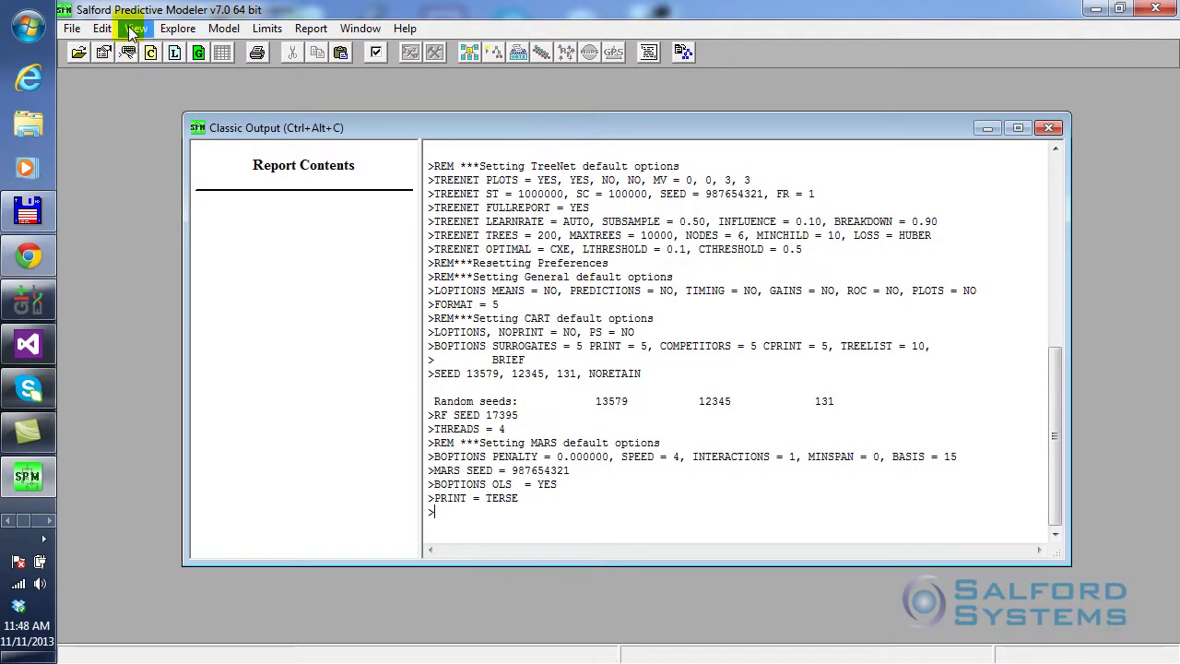
# Bring up the Open Data File dialog with the training folder as the location.
pyautogui.moveTo(332, 129); pyautogui.dragTo(303, 114)
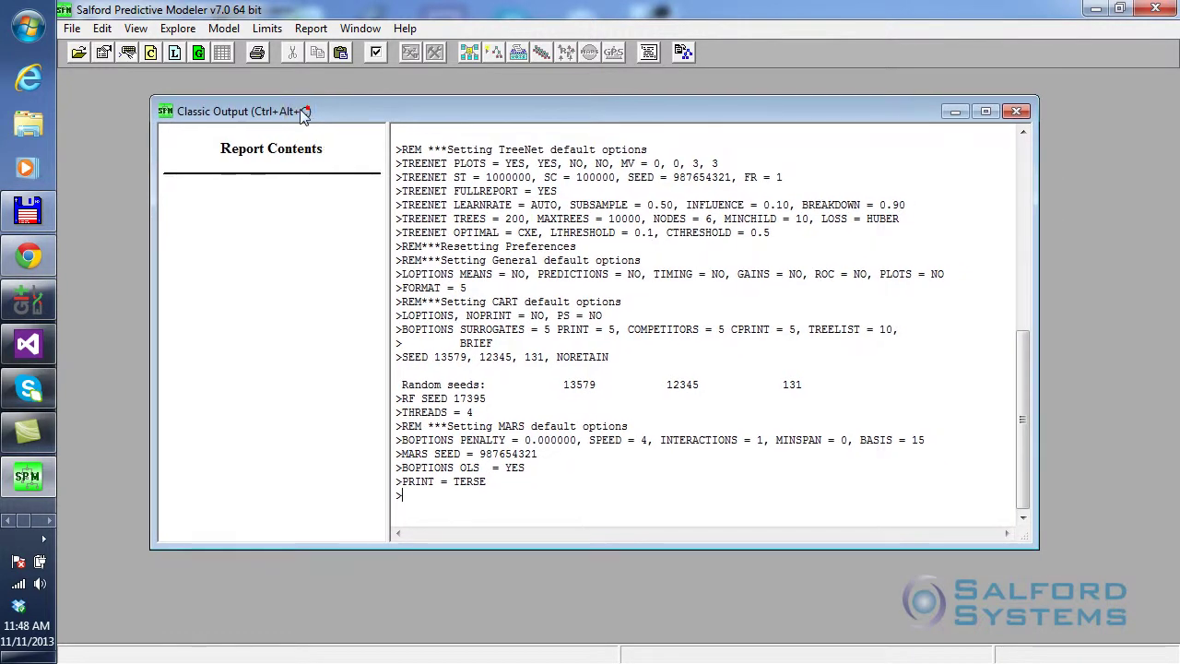
pyautogui.click(79, 55)
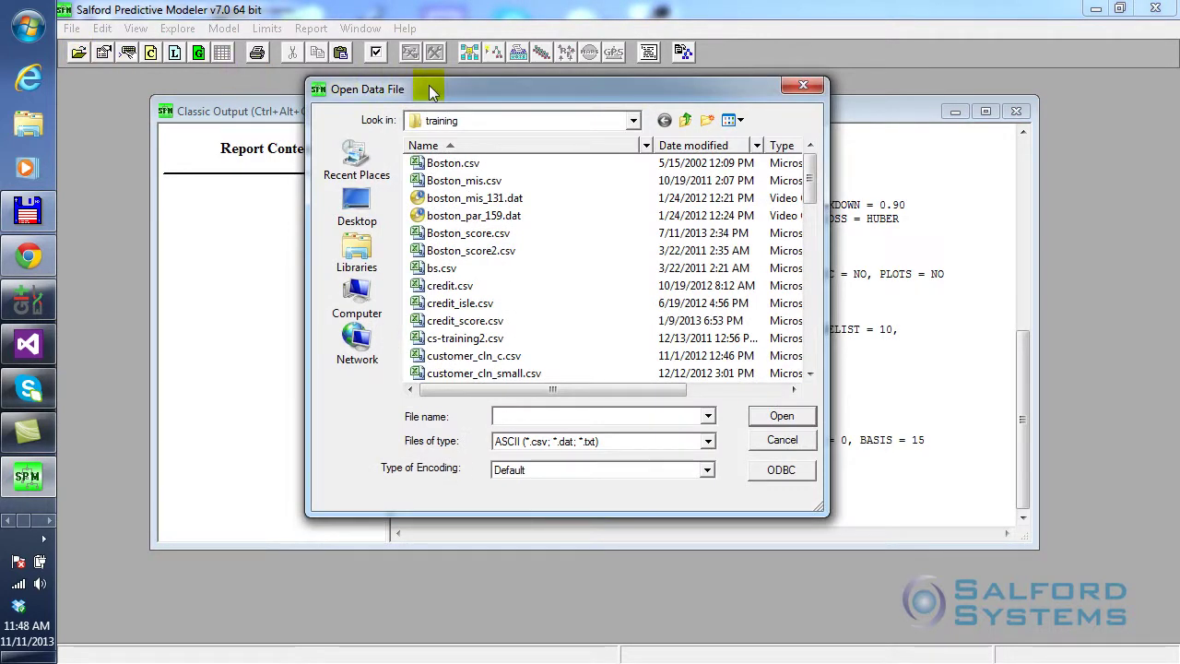
pyautogui.moveTo(429, 85); pyautogui.dragTo(429, 94)
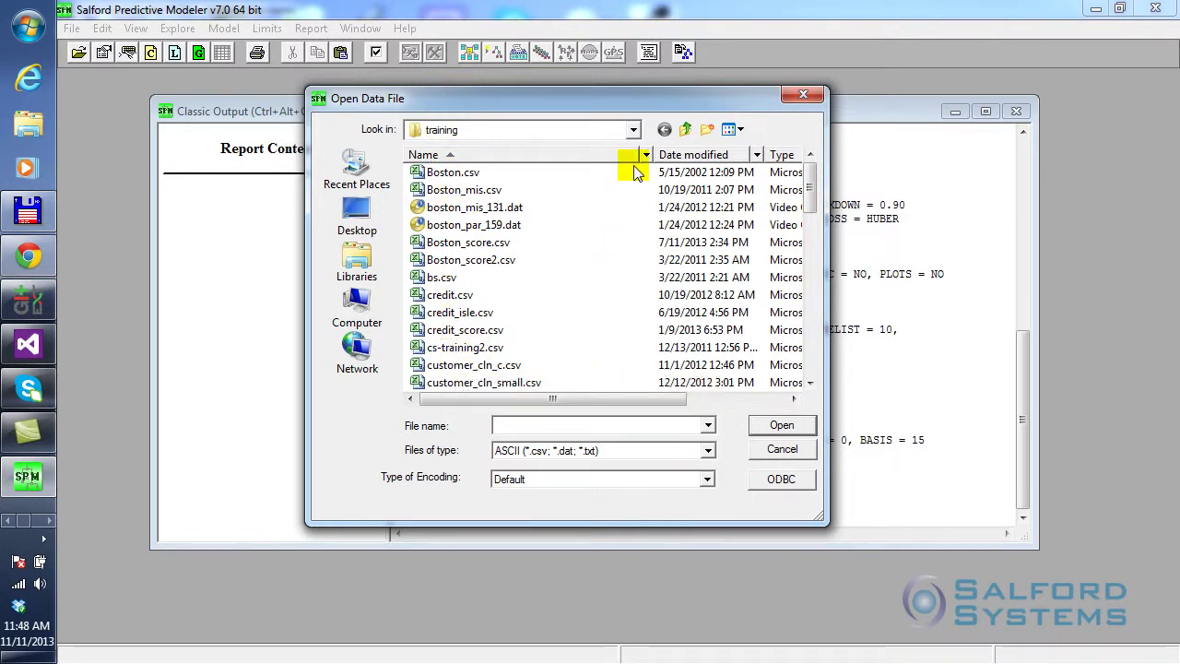
pyautogui.click(634, 133)
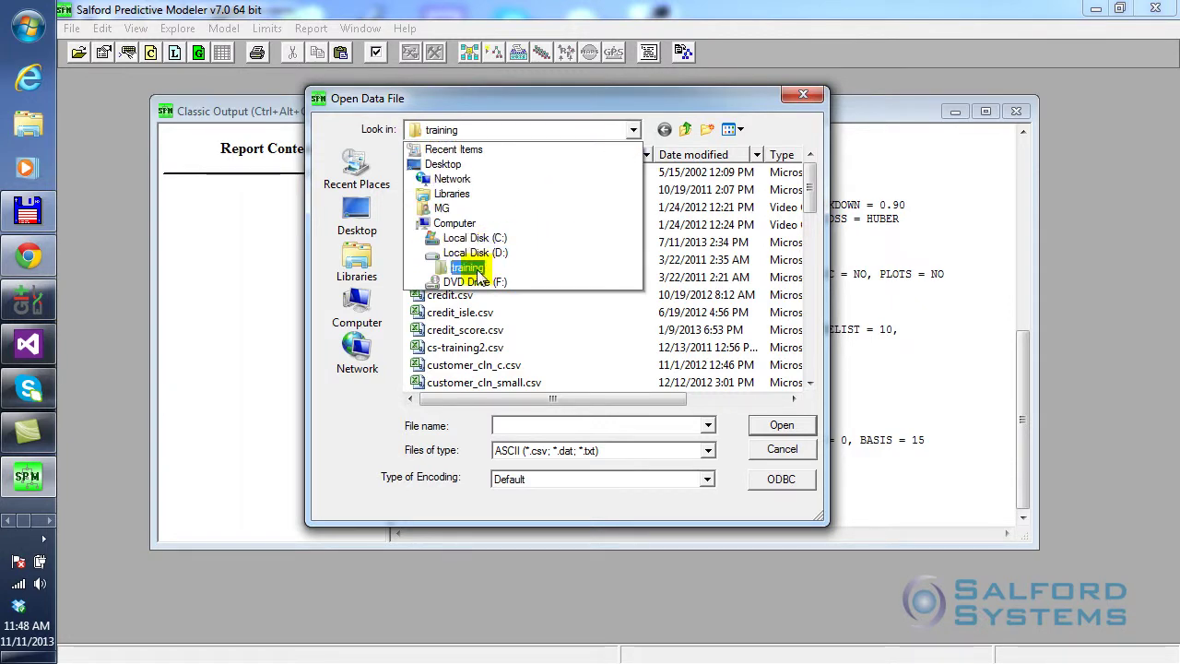
pyautogui.click(492, 108)
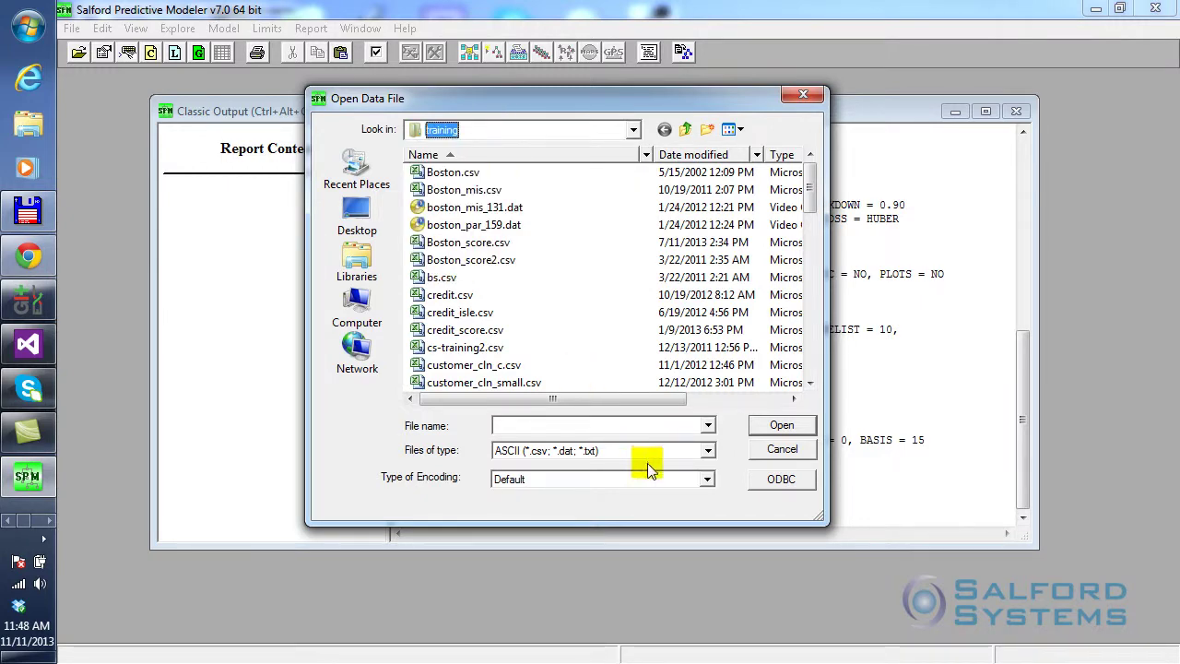
# Browse the Files of type list to see which data formats can be read.
pyautogui.click(708, 450)
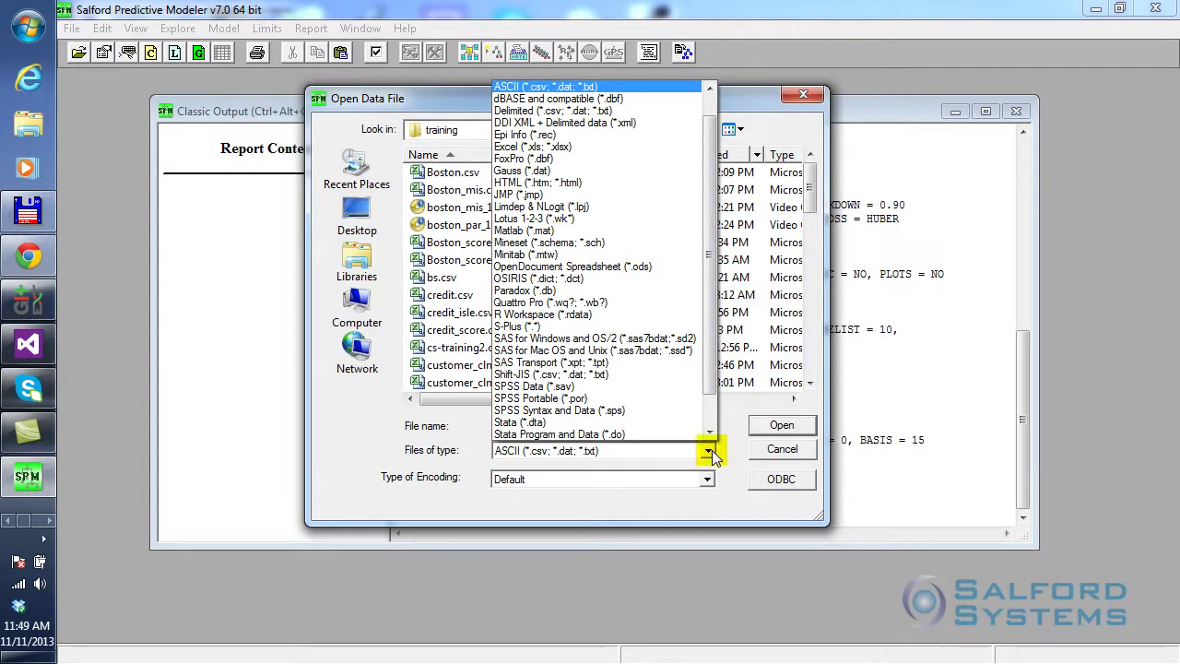
pyautogui.moveTo(707, 327); pyautogui.dragTo(715, 366)
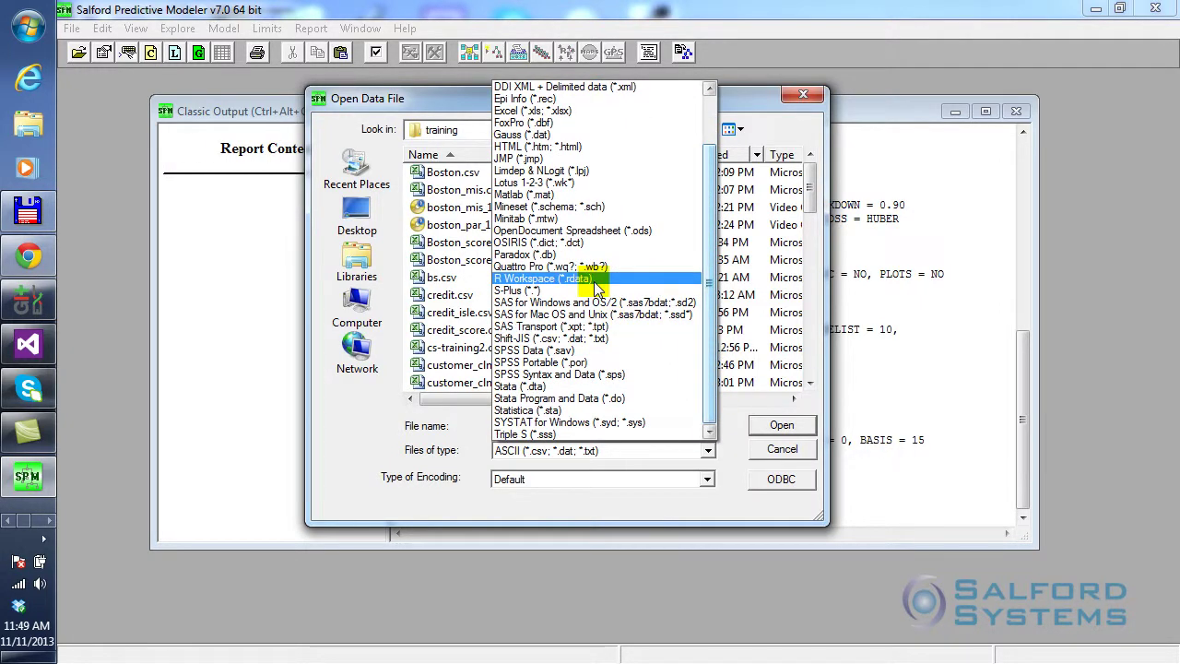
pyautogui.scroll(2, 716, 237)
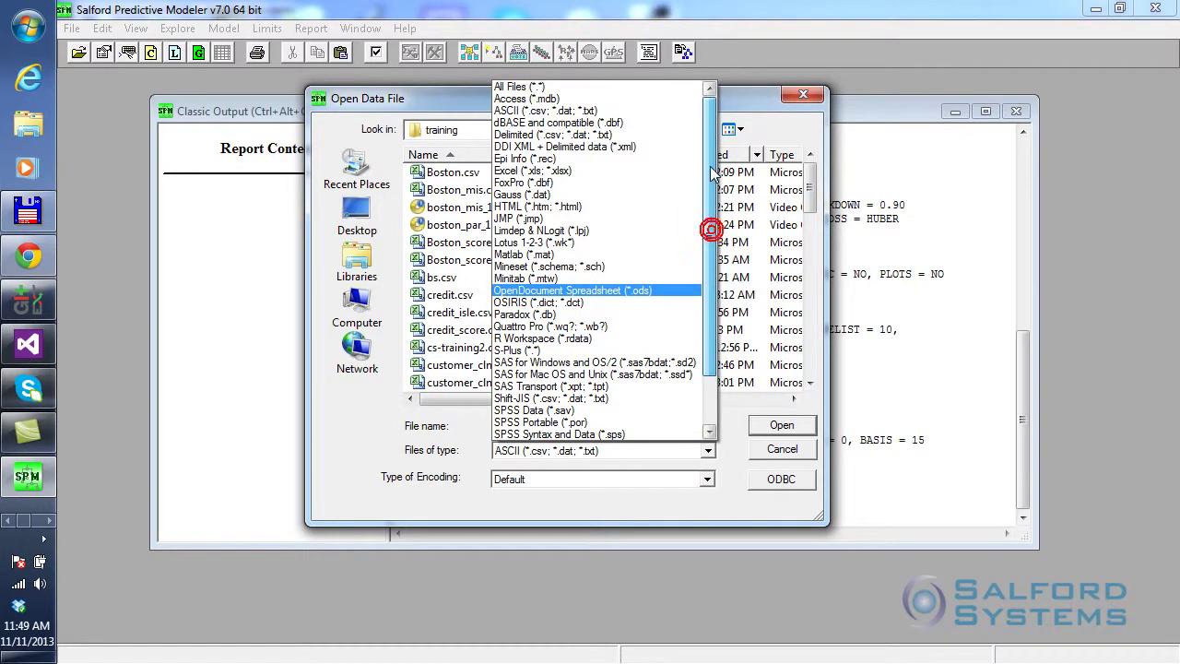
# Open Boston.csv, showing 506 records and 14 numeric variables from AGE to ZN.
pyautogui.click(561, 113)
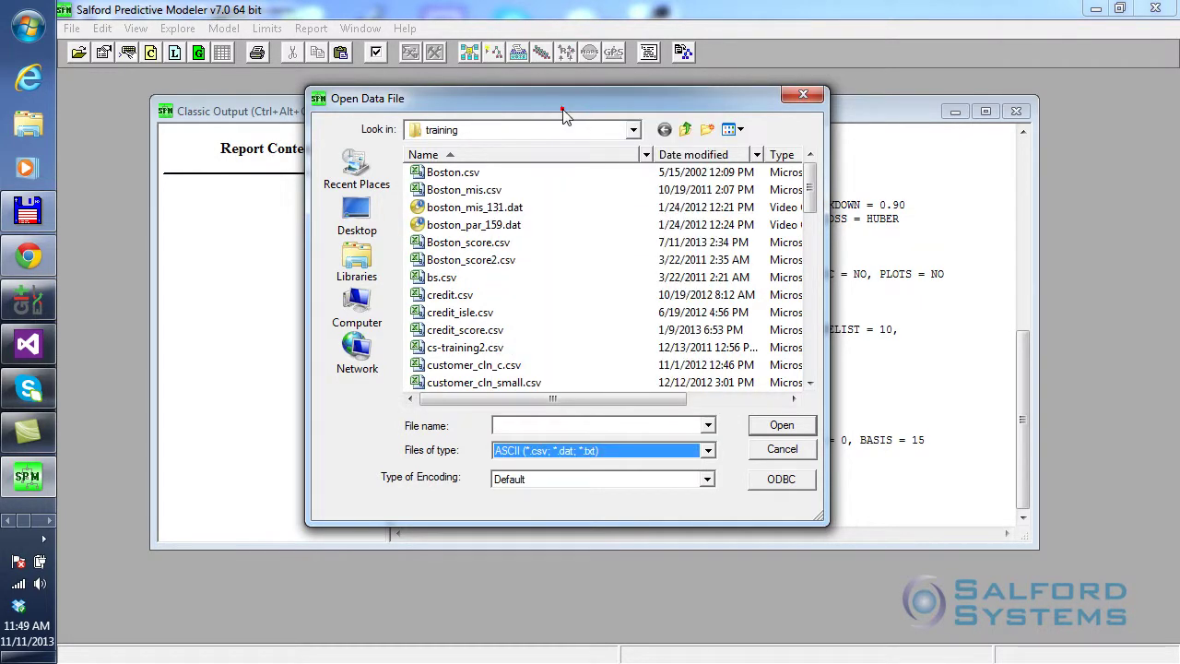
pyautogui.click(449, 178)
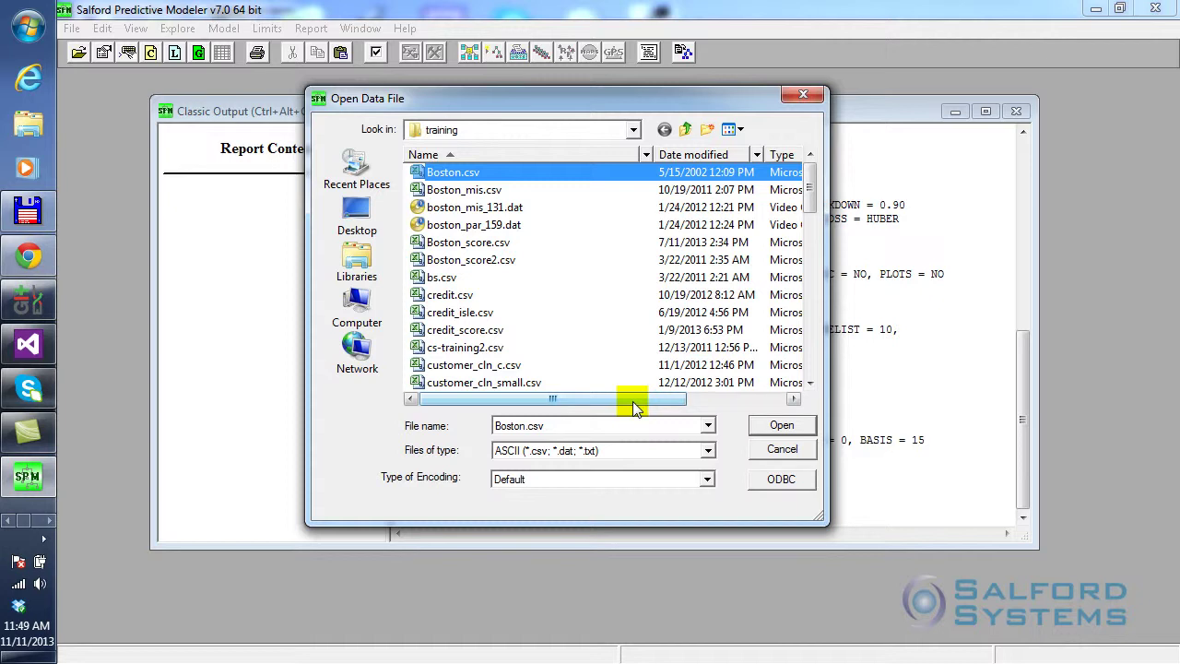
pyautogui.click(769, 430)
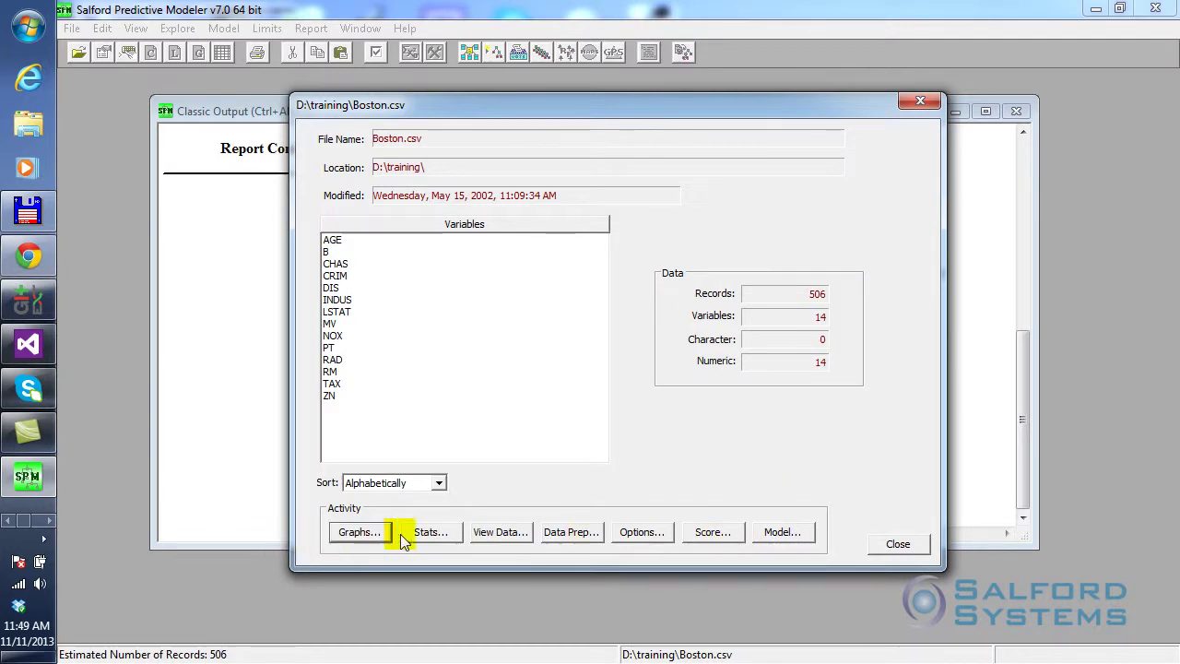
# Start a regression model setup with variables listed in file order.
pyautogui.click(780, 534)
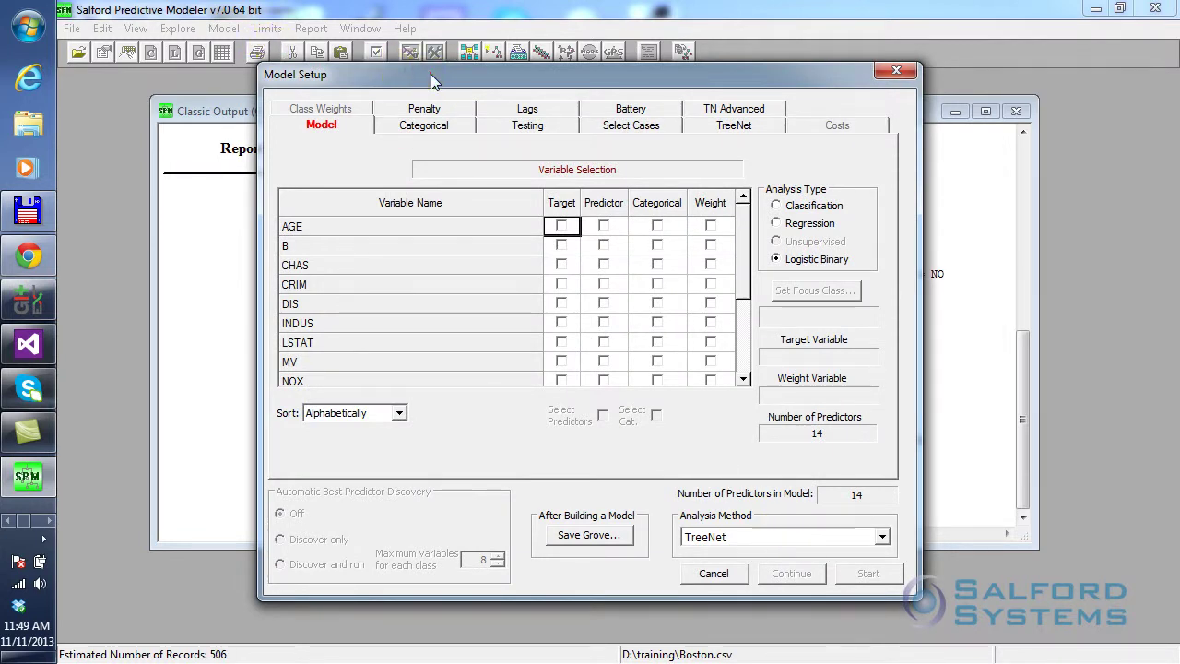
pyautogui.moveTo(430, 74); pyautogui.dragTo(431, 83)
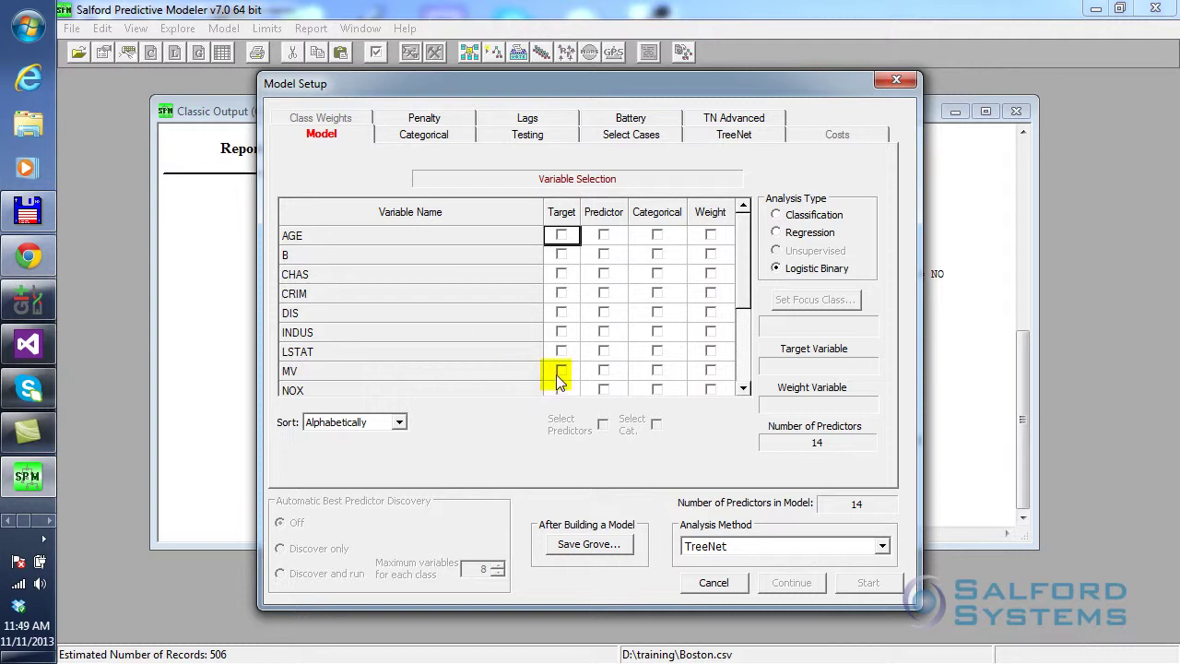
pyautogui.click(778, 235)
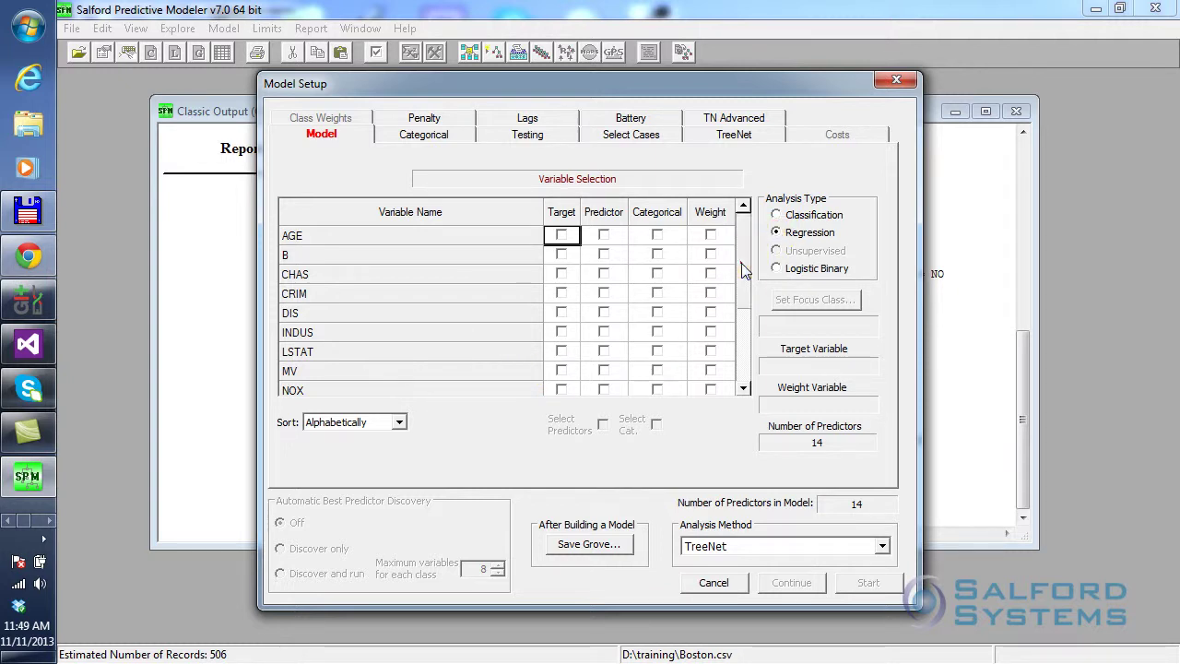
pyautogui.moveTo(745, 274); pyautogui.dragTo(750, 356)
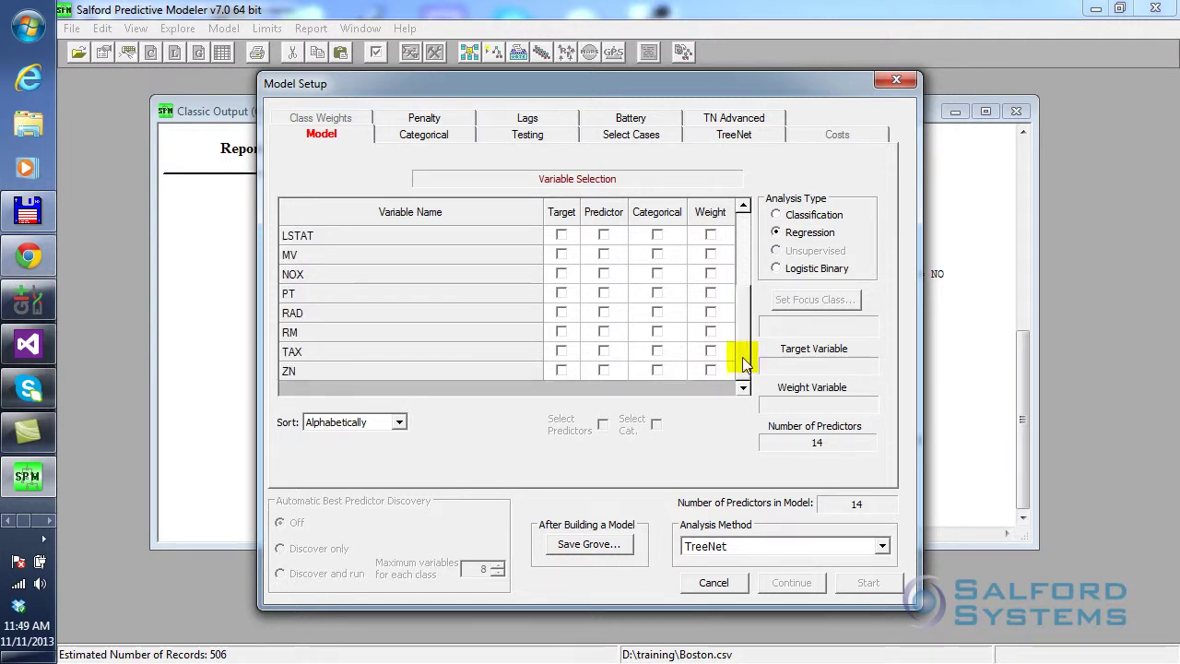
pyautogui.click(385, 420)
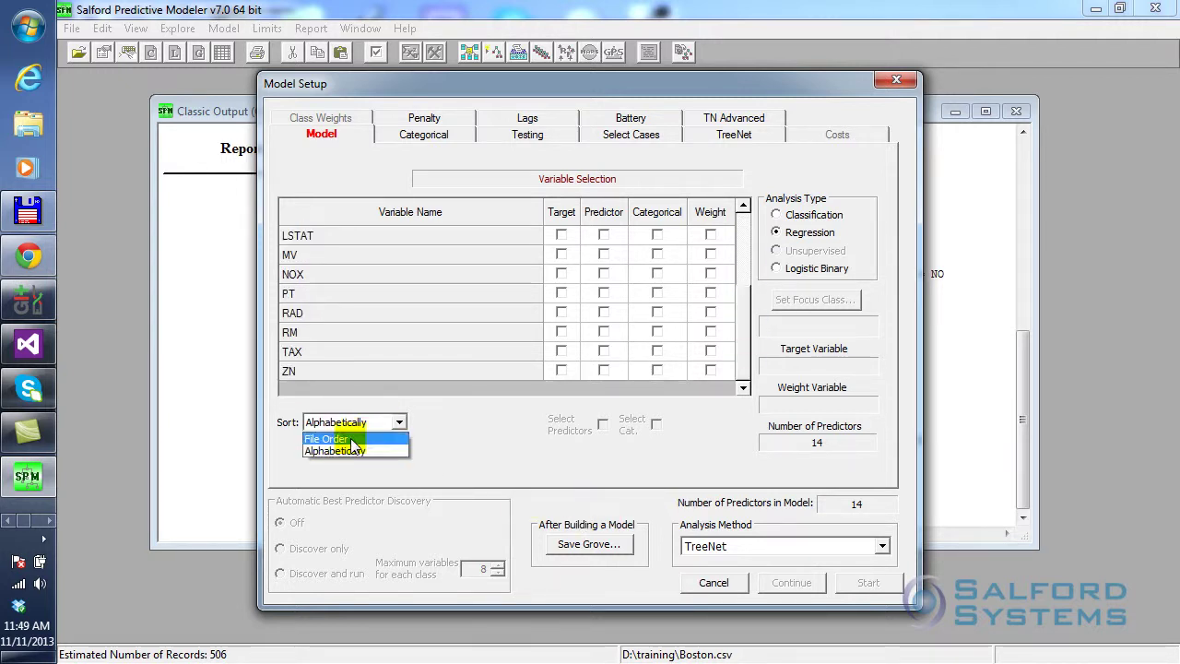
pyautogui.click(340, 441)
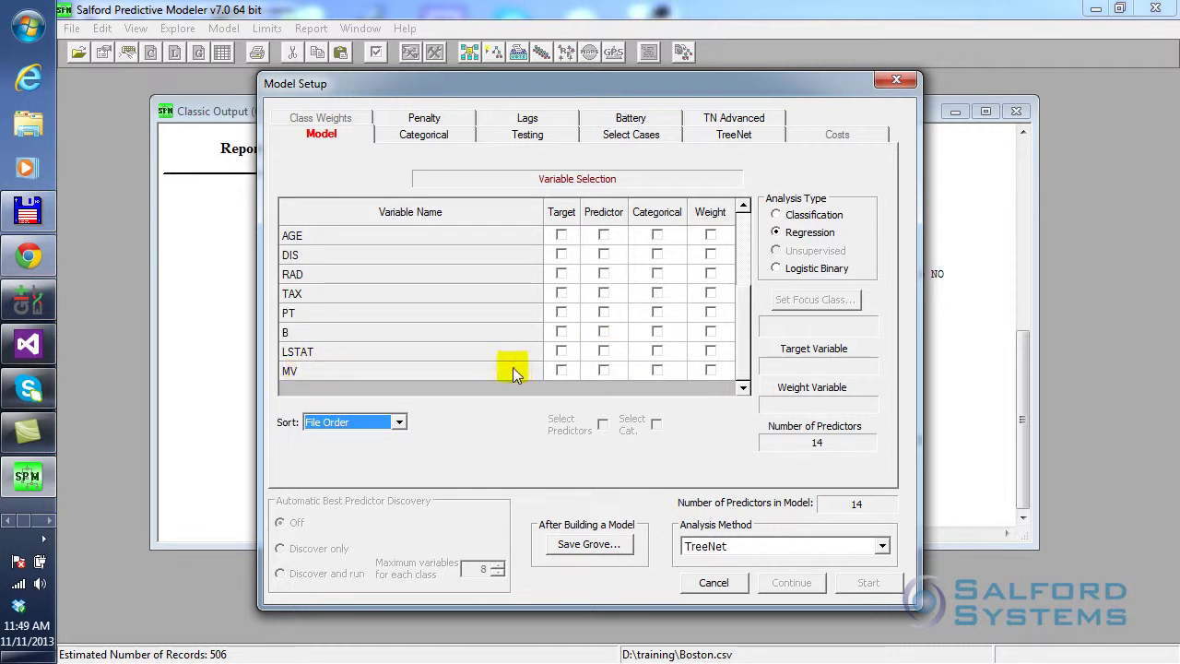
# Make MV the target and the other 13 variables predictors, keeping TreeNet as the method.
pyautogui.click(560, 371)
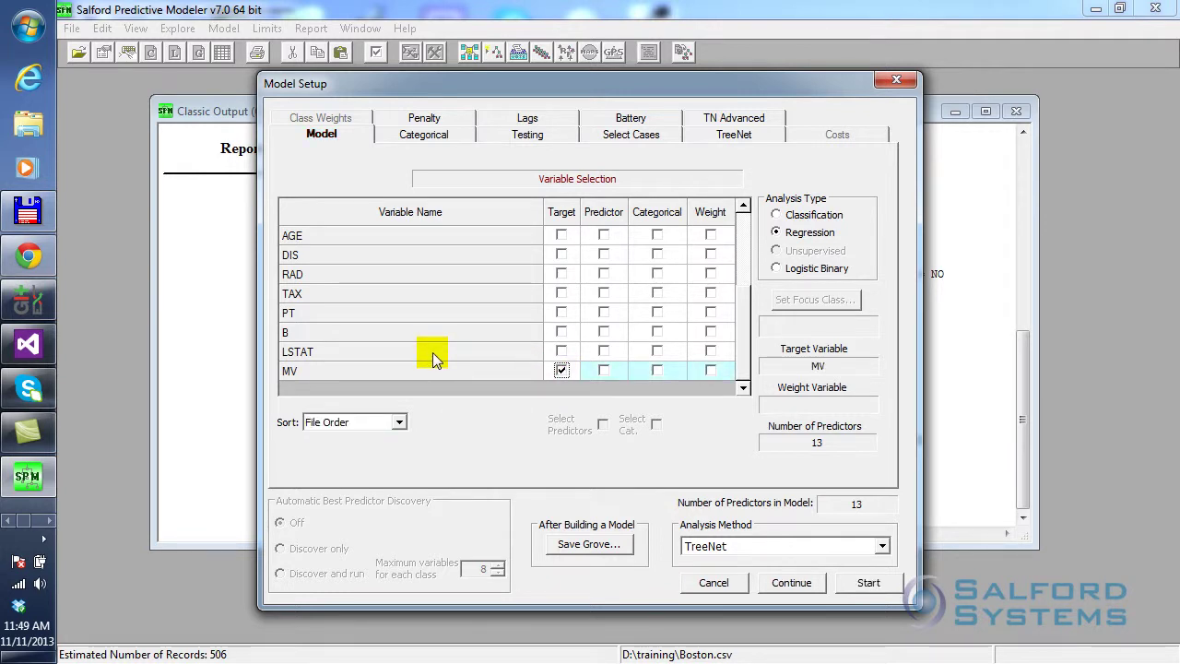
pyautogui.moveTo(434, 344); pyautogui.dragTo(414, 179)
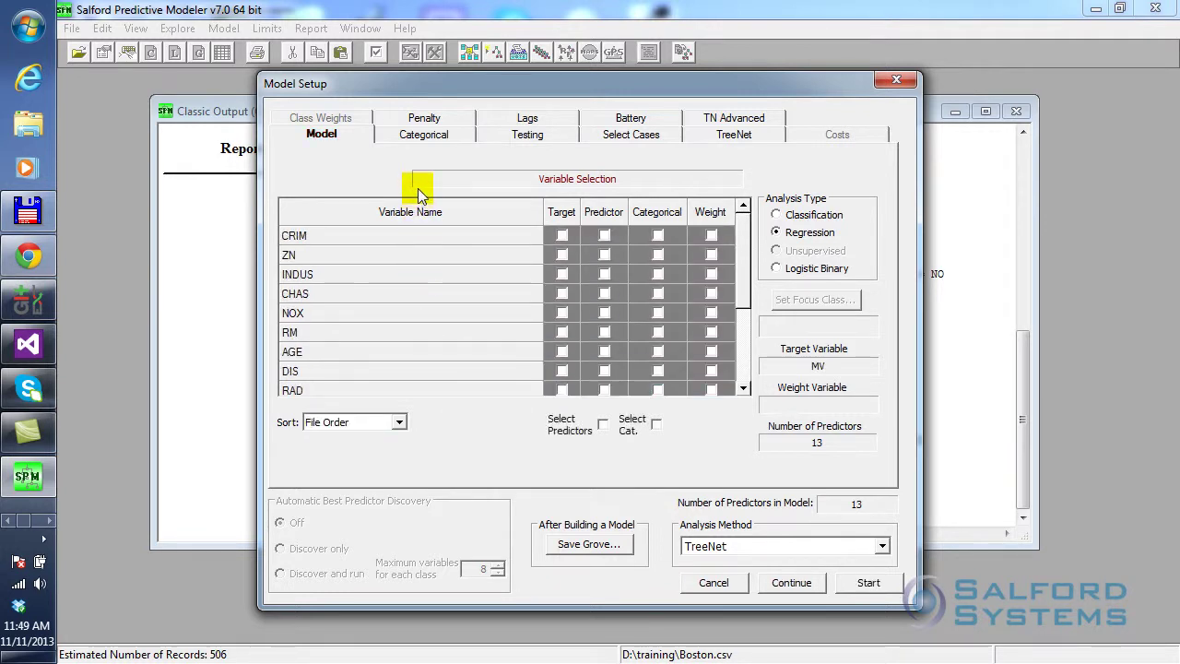
pyautogui.click(603, 426)
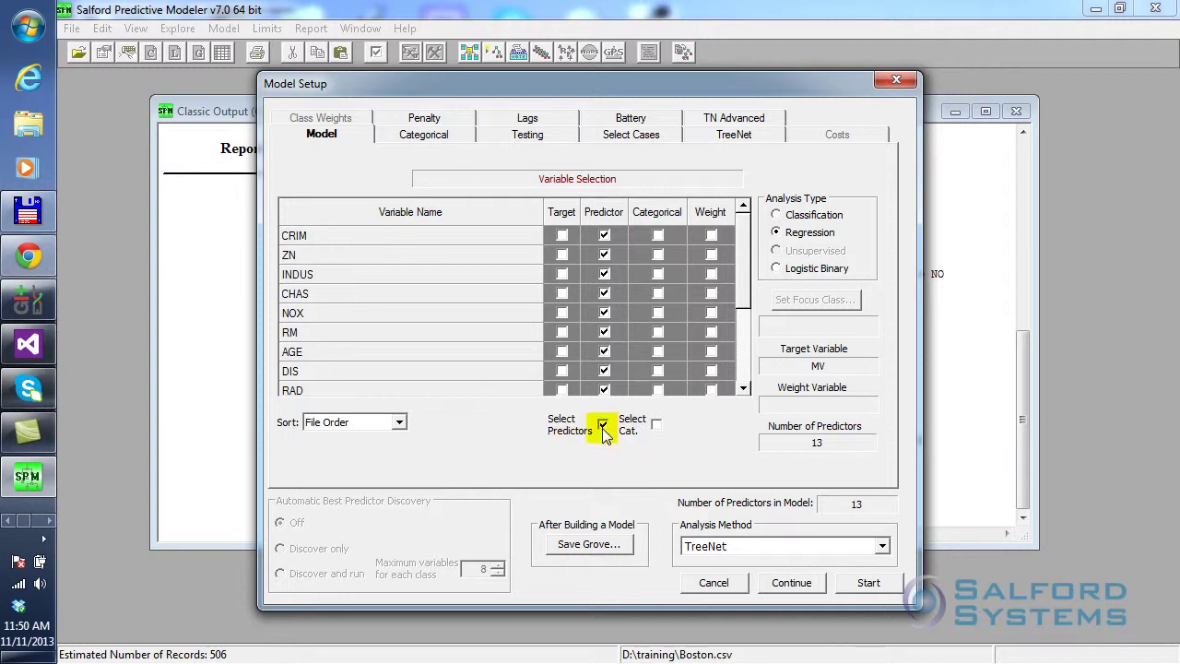
pyautogui.click(714, 553)
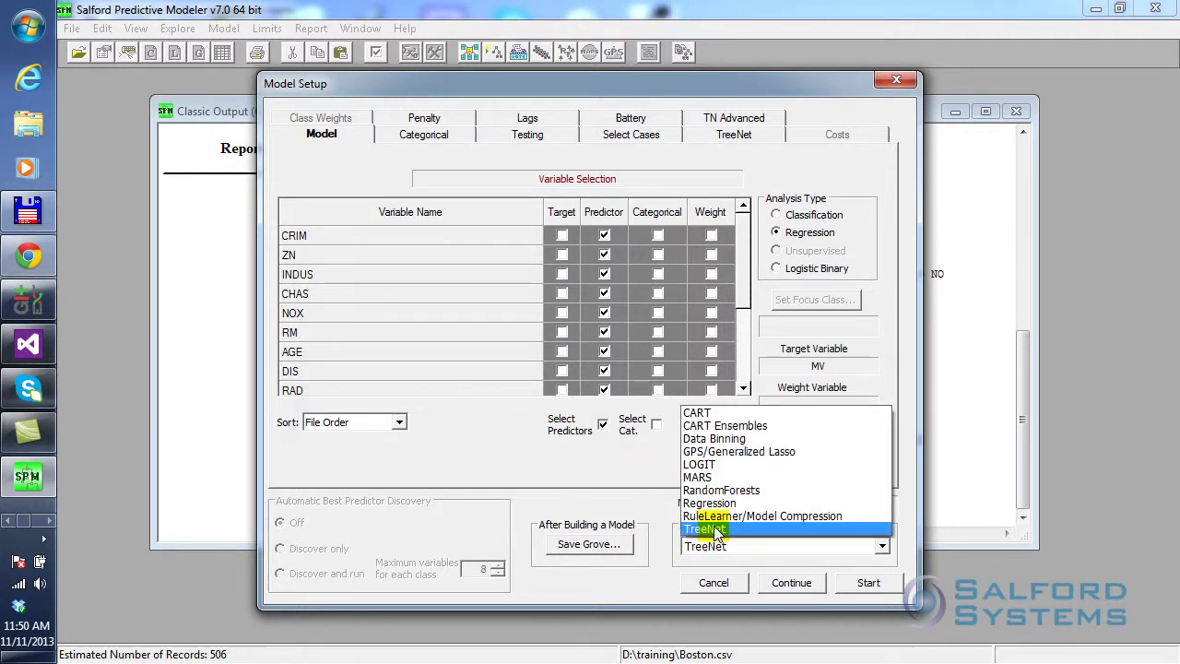
pyautogui.click(715, 531)
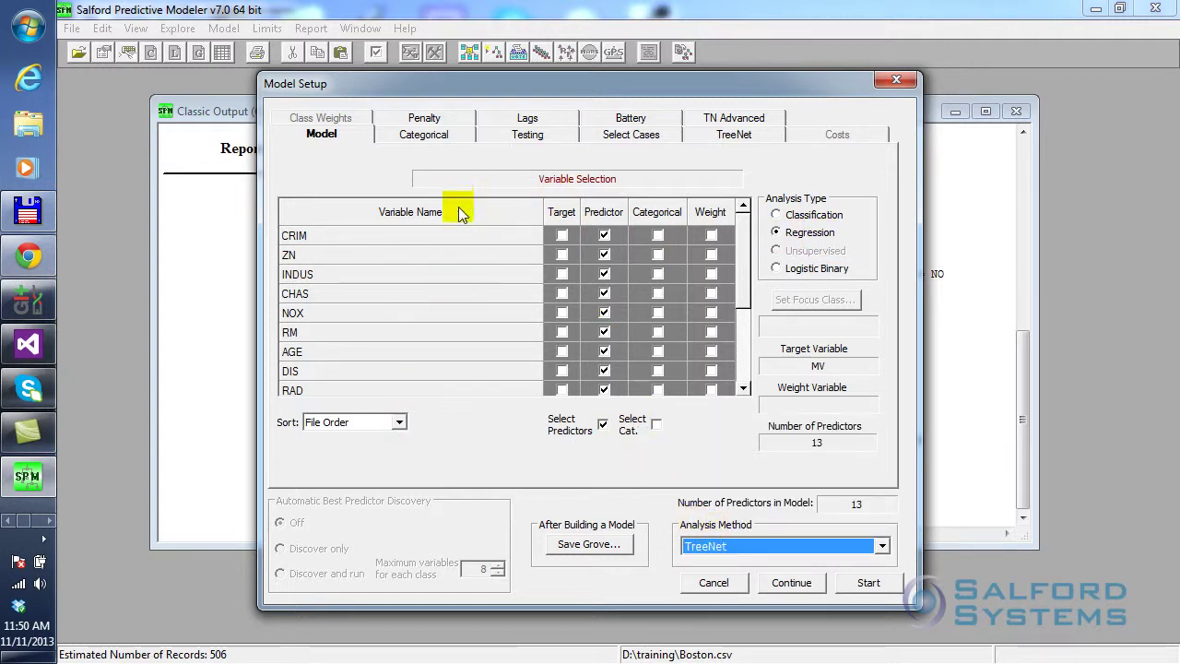
# Hold out a random 0.20 fraction of cases as the test sample.
pyautogui.click(529, 136)
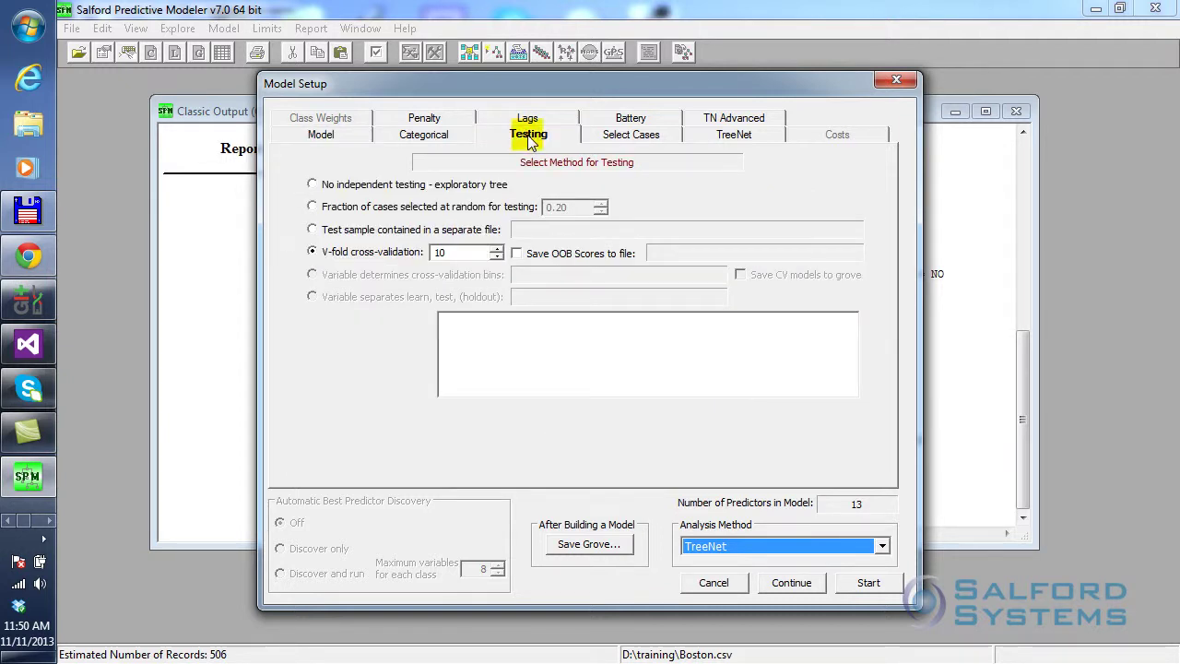
pyautogui.click(313, 207)
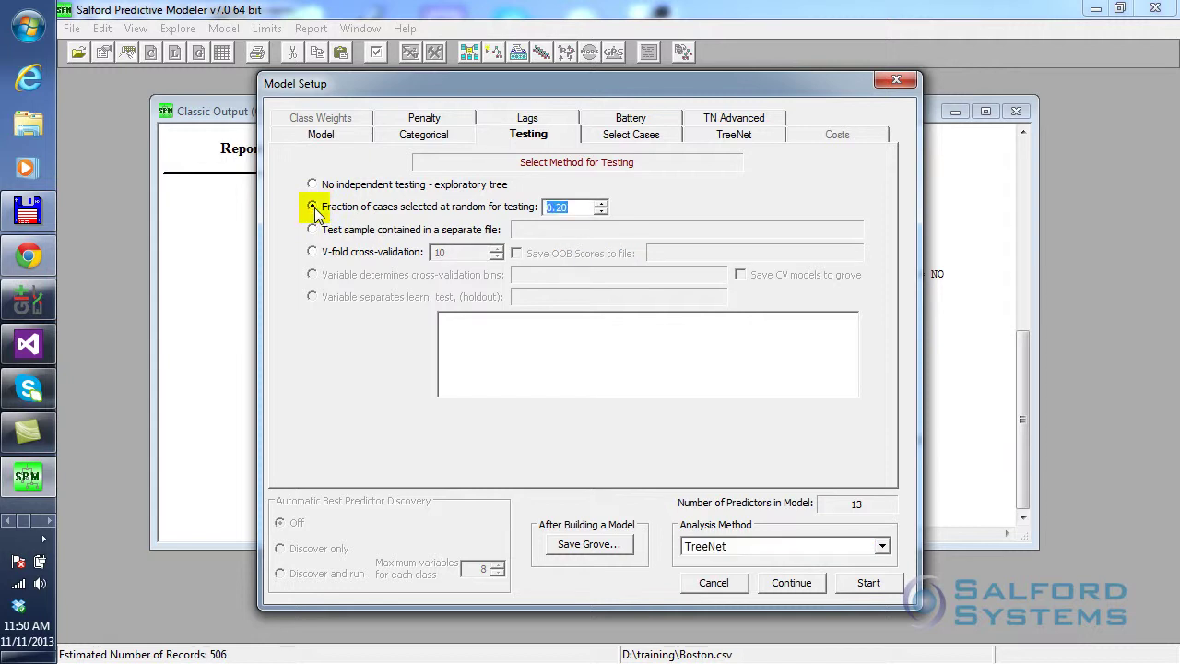
pyautogui.click(566, 207)
pyautogui.click(578, 207)
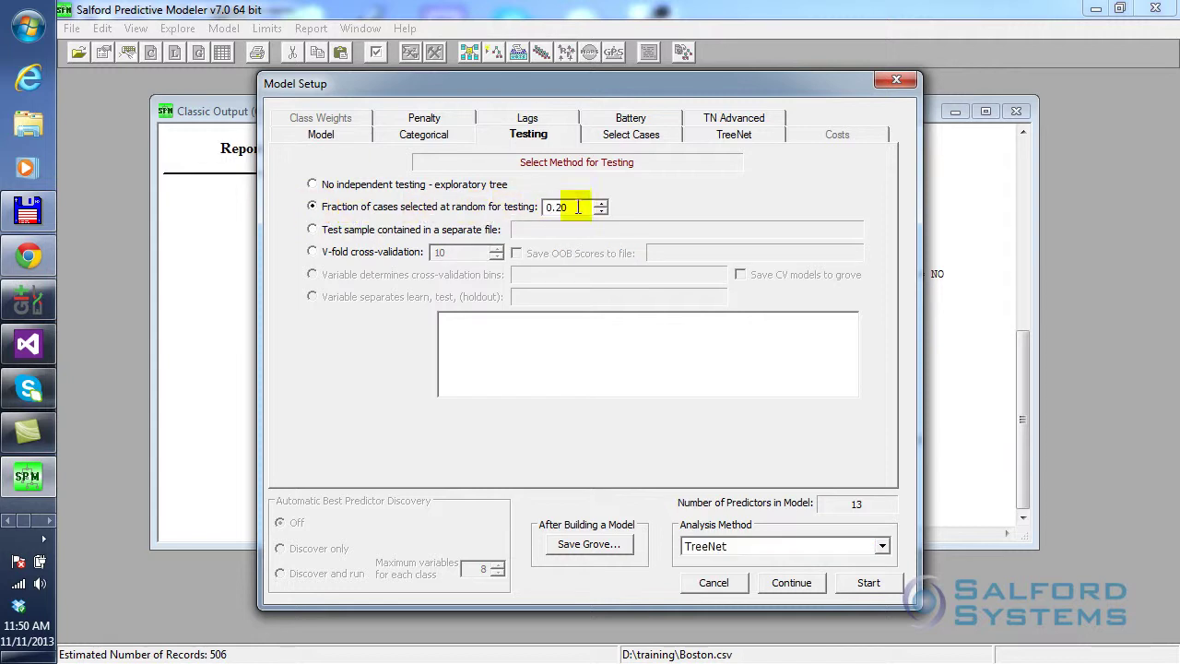
pyautogui.click(733, 138)
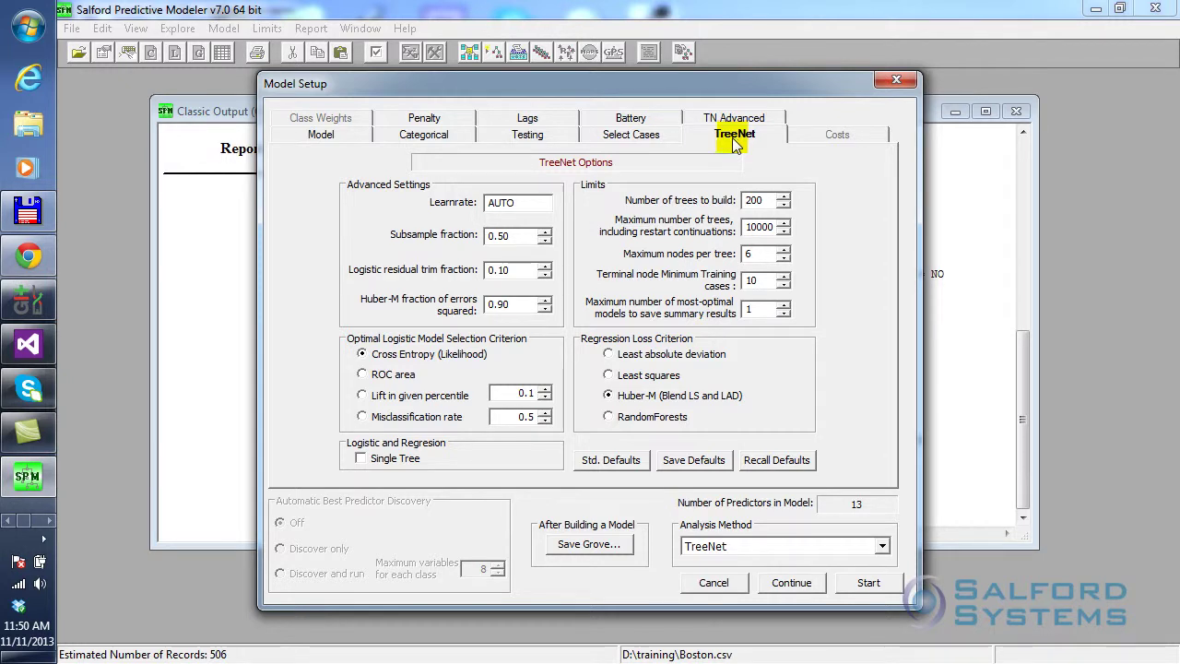
pyautogui.doubleClick(522, 203)
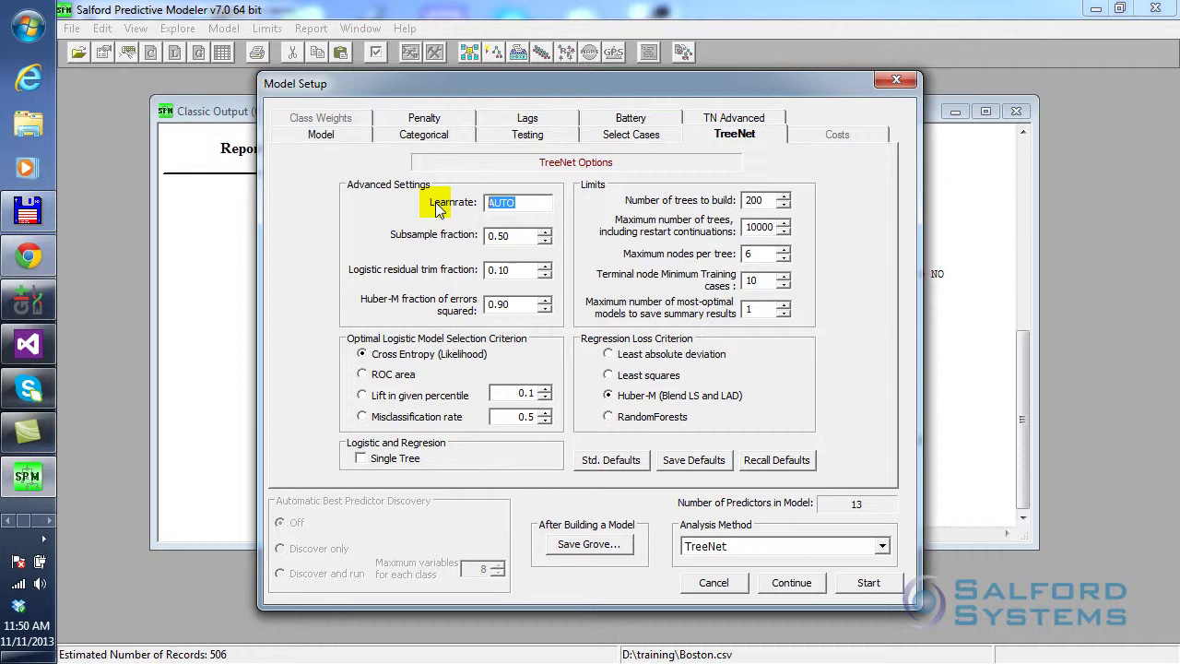
pyautogui.write('.1')
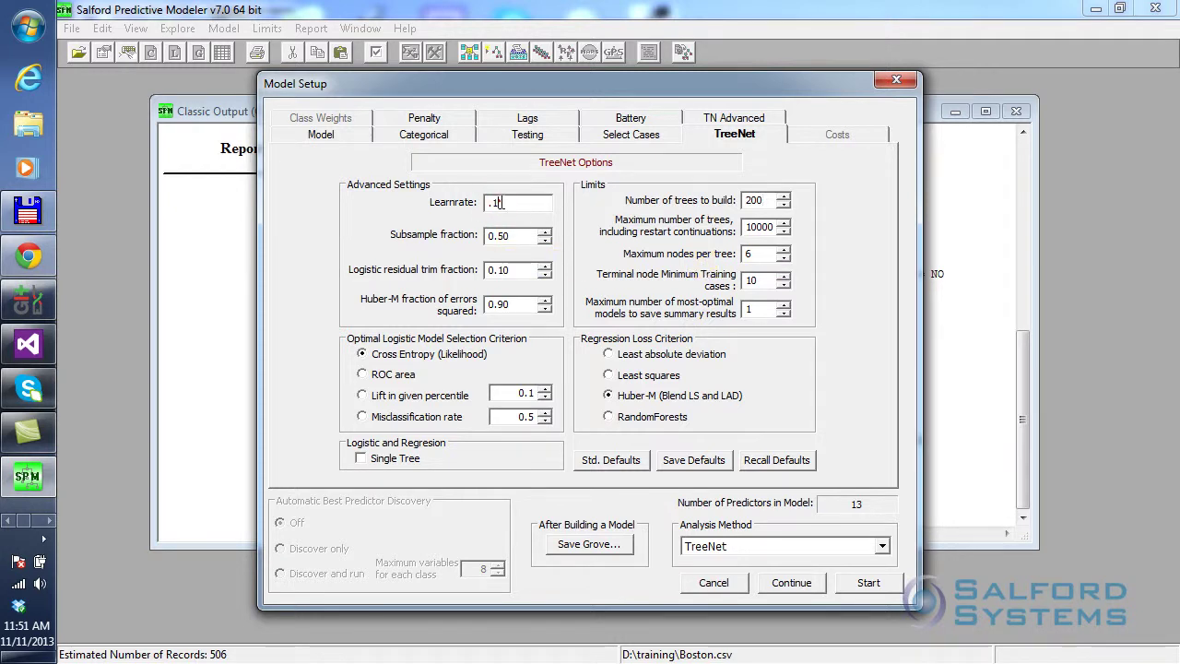
pyautogui.click(507, 204)
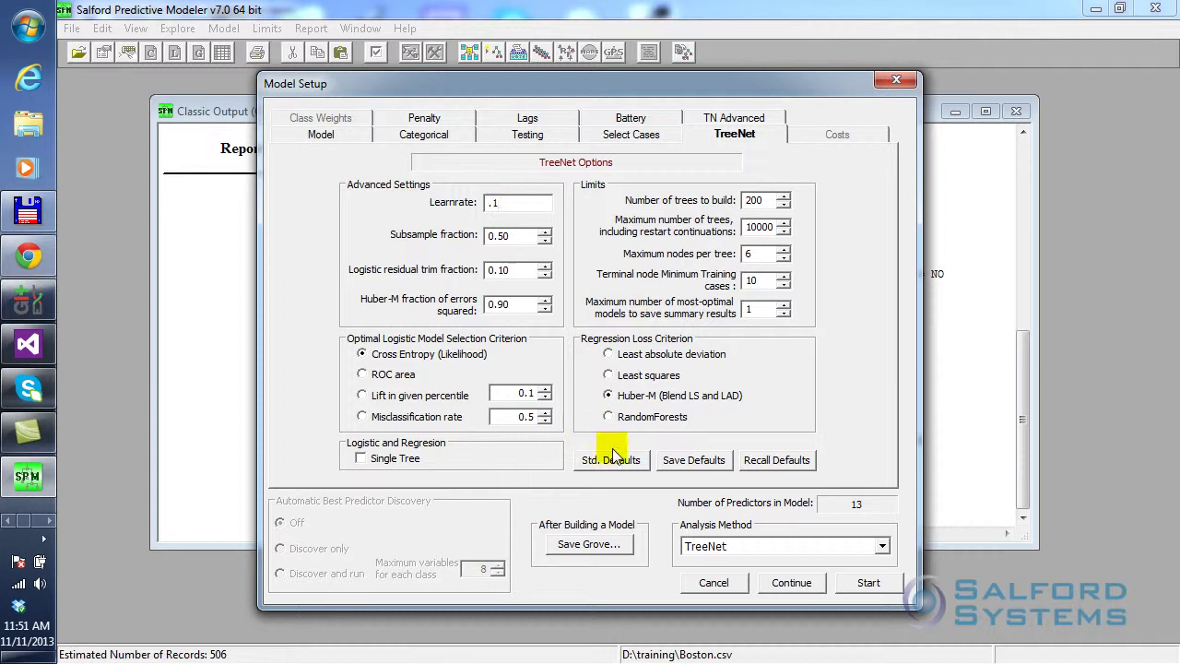
pyautogui.click(610, 377)
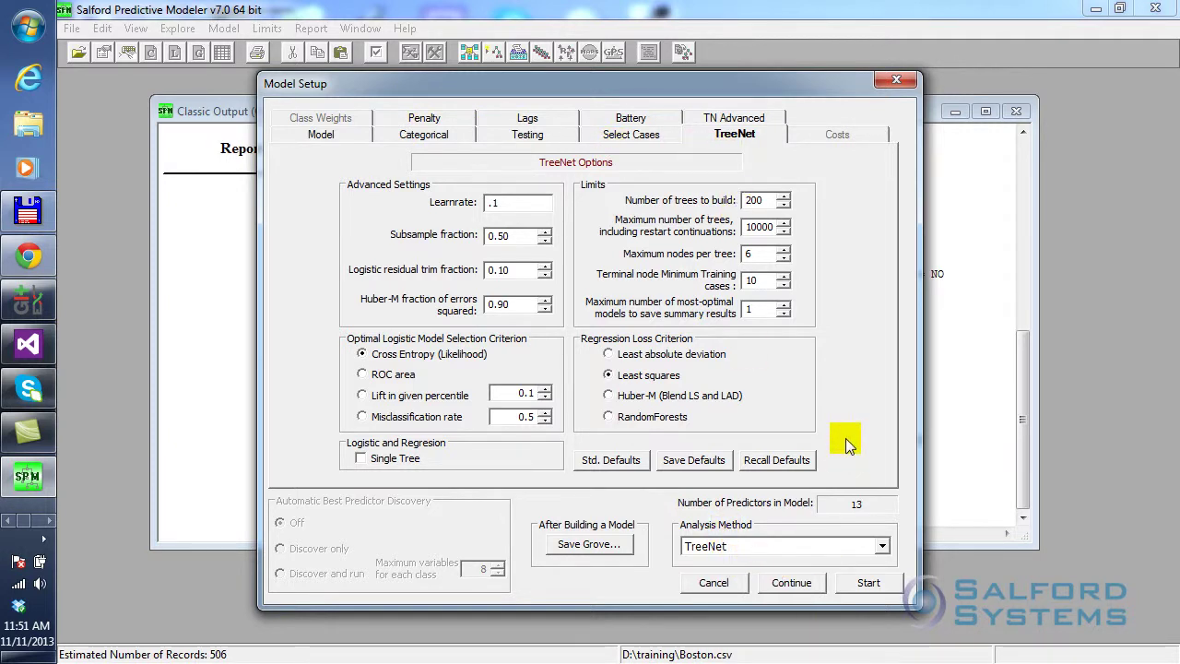
pyautogui.click(863, 587)
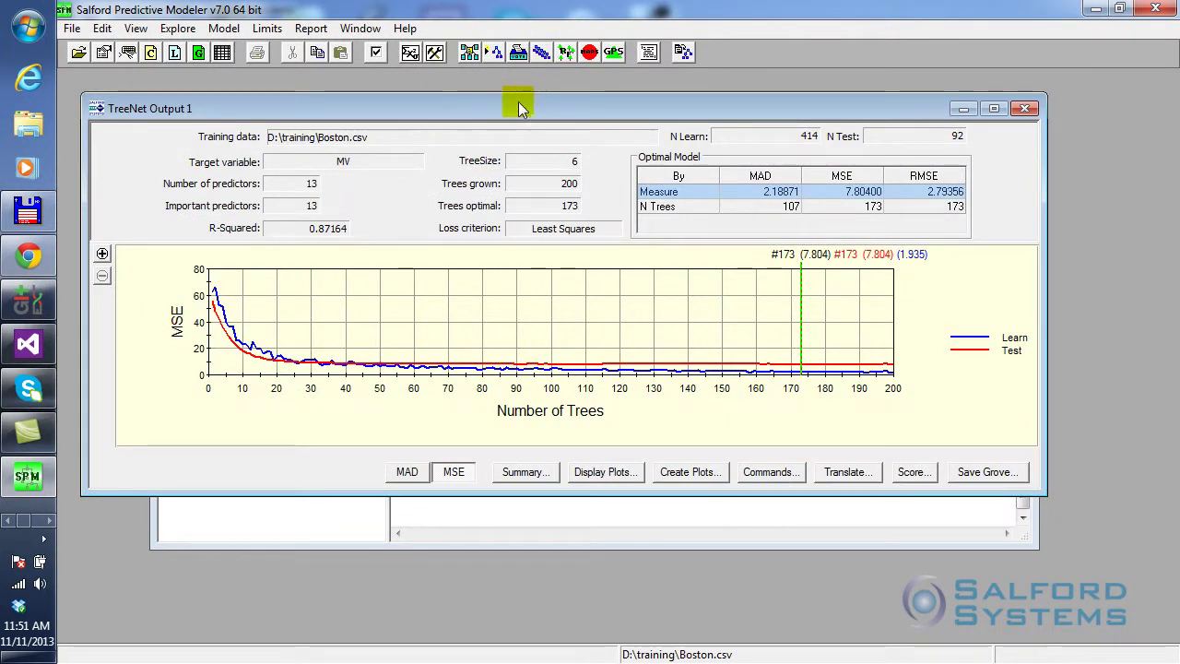
pyautogui.moveTo(518, 103); pyautogui.dragTo(560, 109)
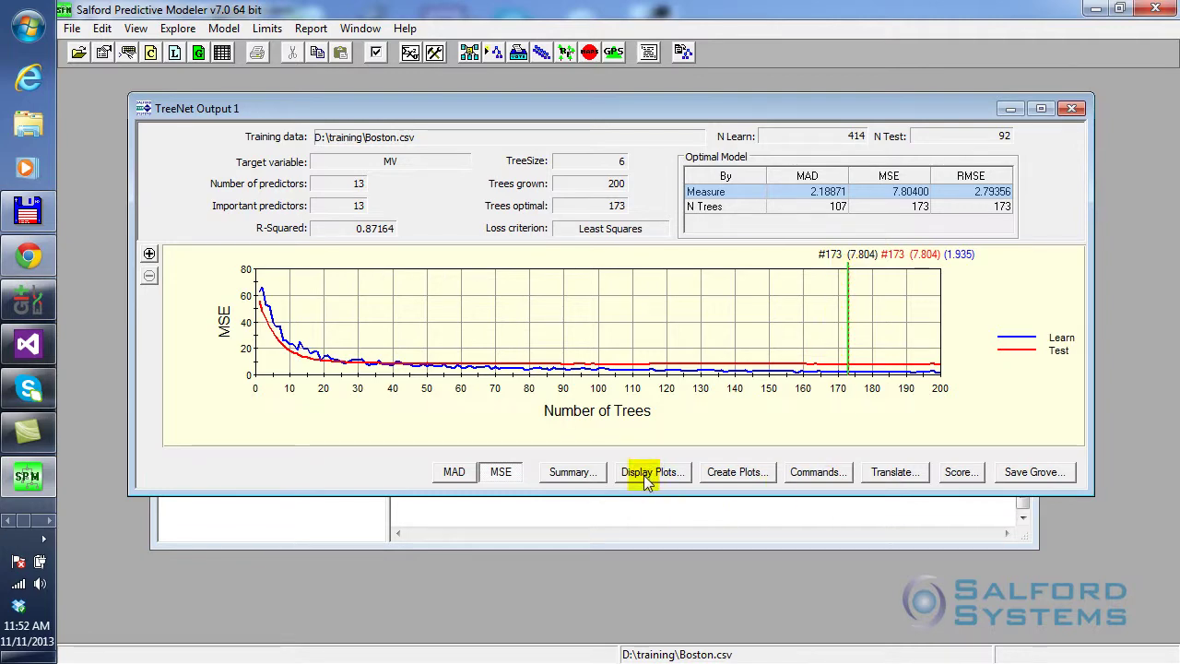
# Open the 173-tree model summary and view its Dataset and Gains results (bin 1 lift 1.76).
pyautogui.click(559, 475)
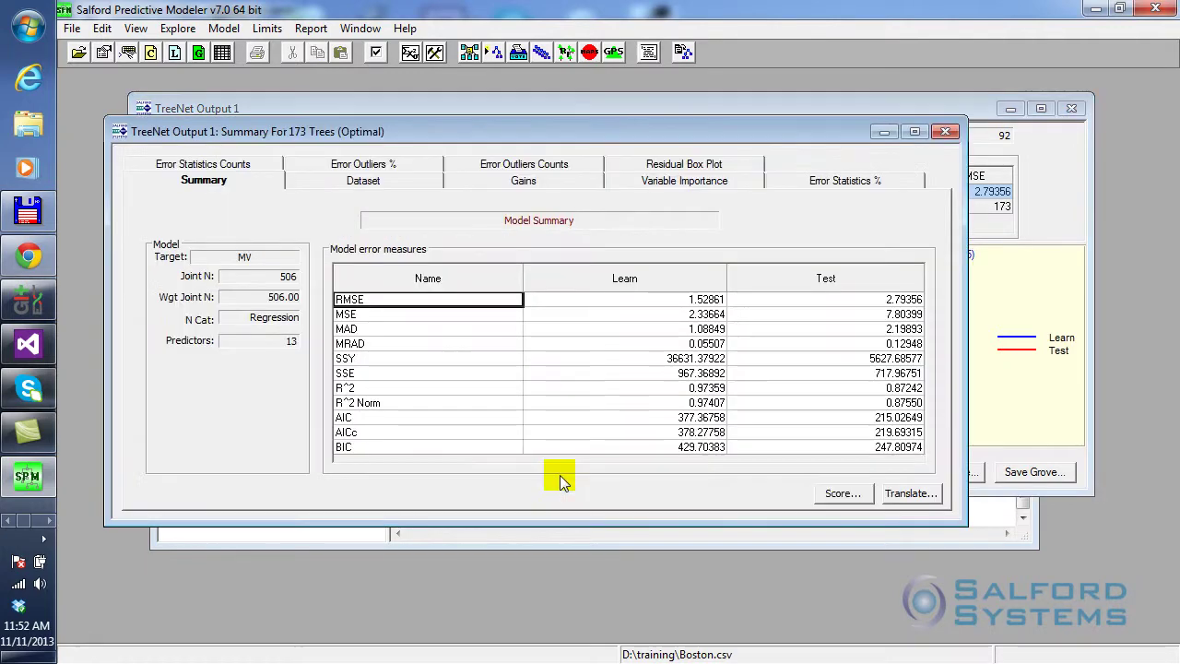
pyautogui.moveTo(555, 133); pyautogui.dragTo(606, 198)
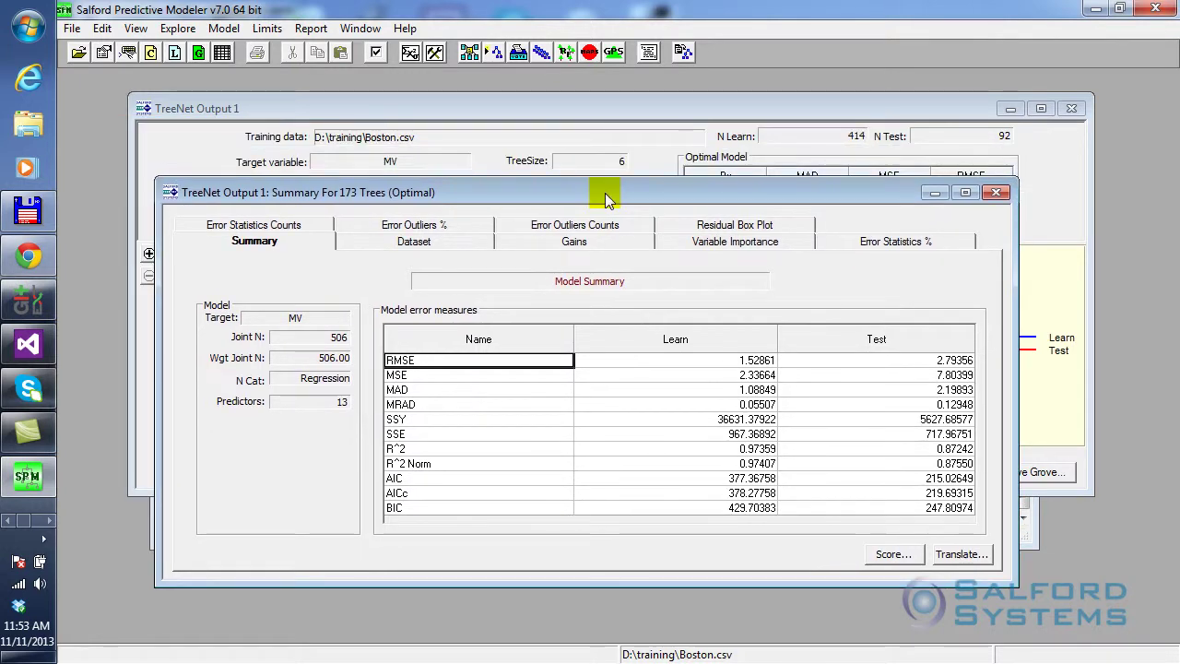
pyautogui.click(424, 243)
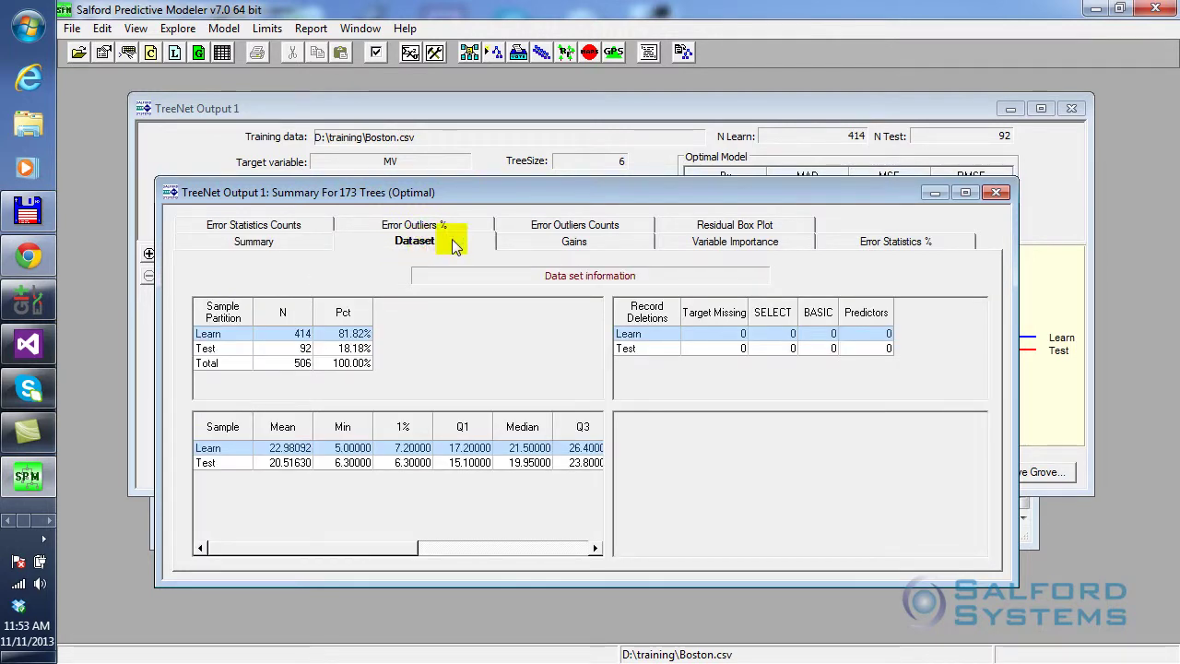
pyautogui.click(572, 243)
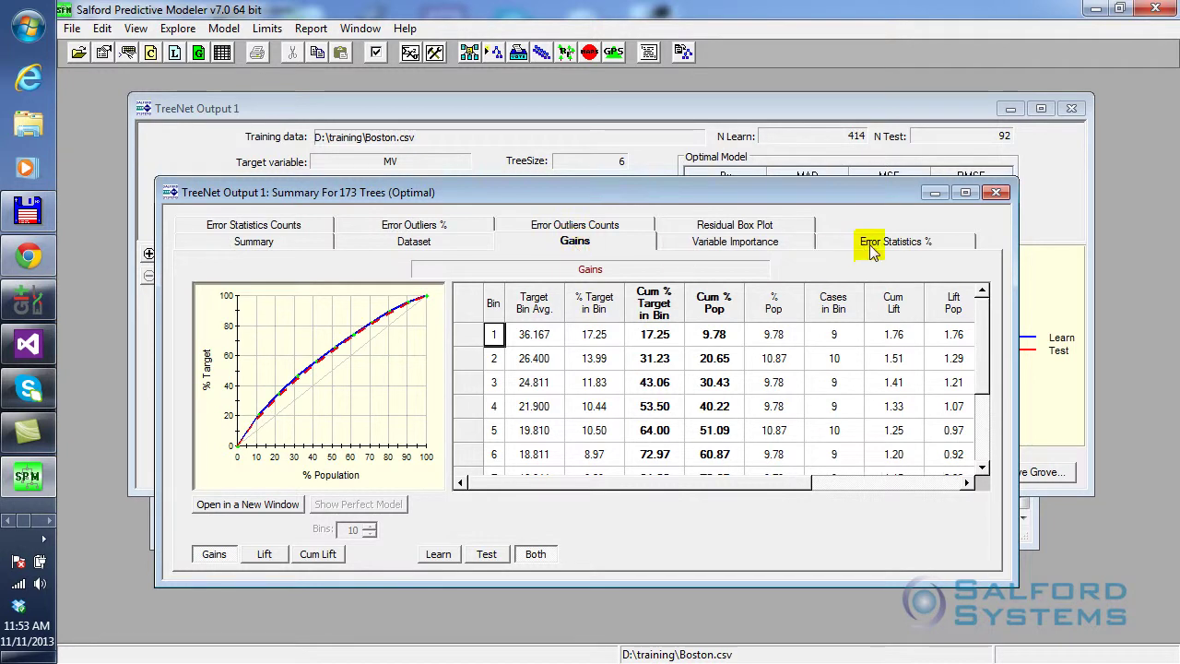
# Review variable importance, then the test-sample residual box plot (IQR 3.69102, median -0.60419).
pyautogui.click(727, 245)
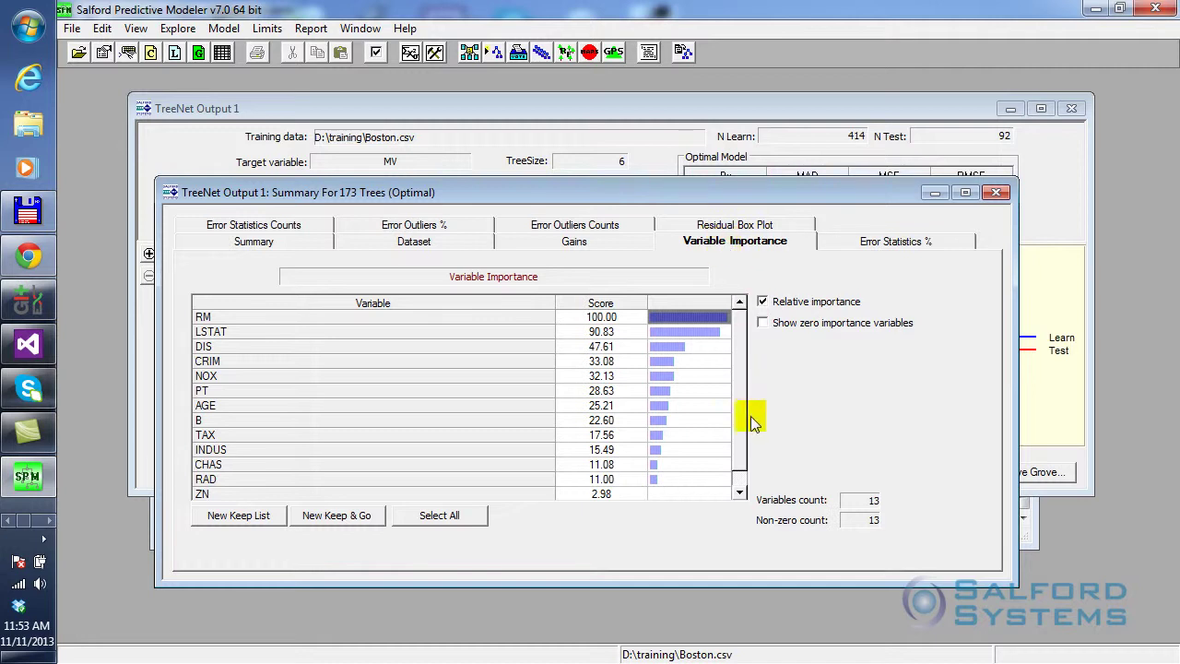
pyautogui.scroll(-1, 742, 416)
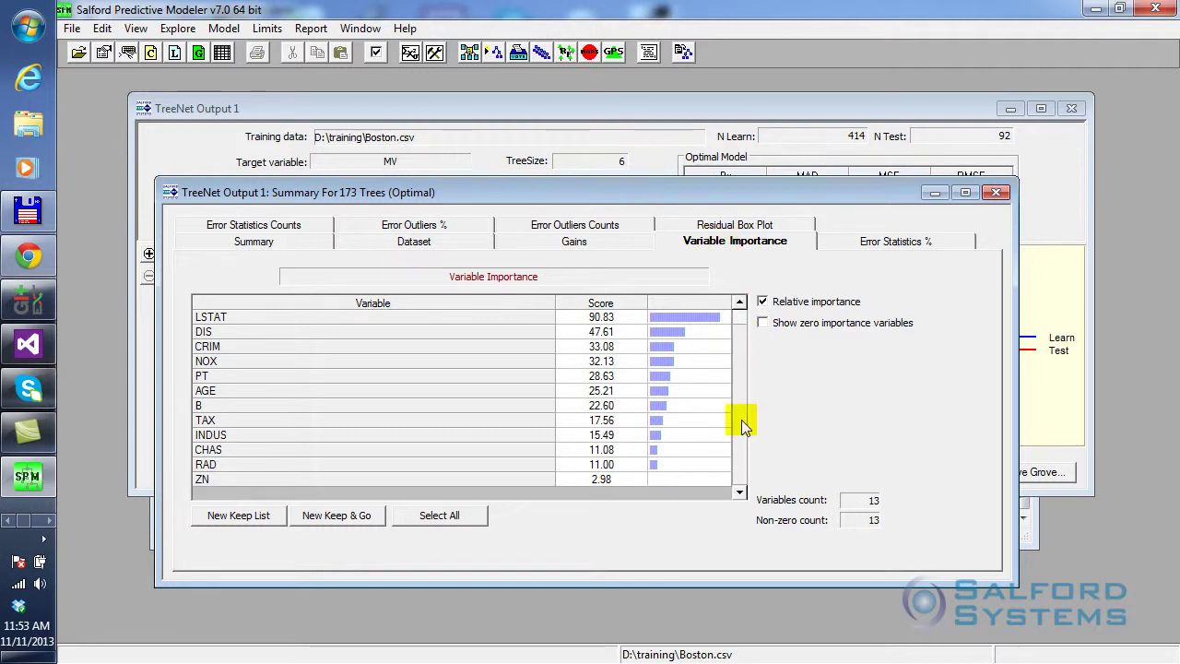
pyautogui.scroll(1, 741, 418)
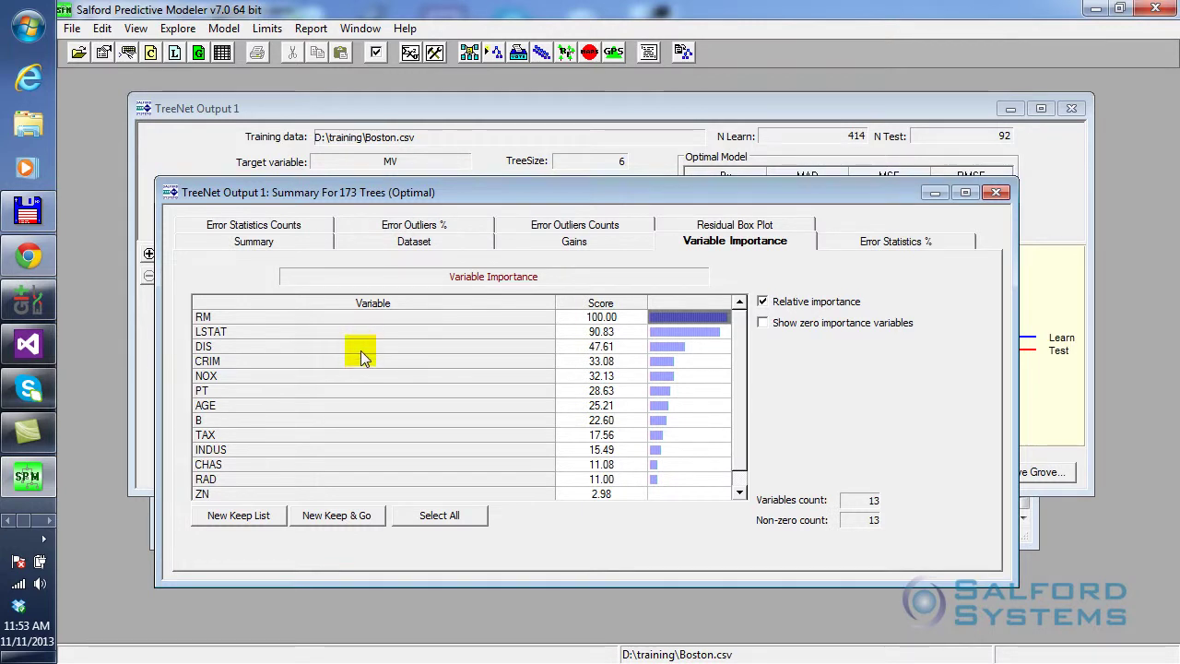
pyautogui.click(717, 228)
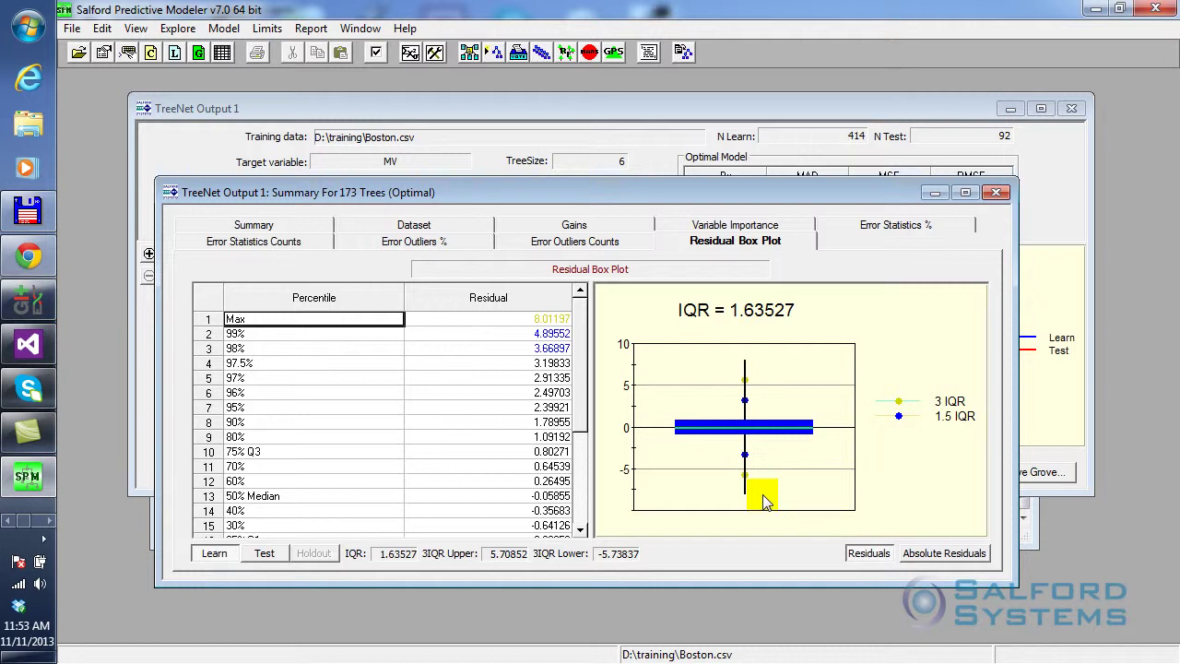
pyautogui.click(265, 555)
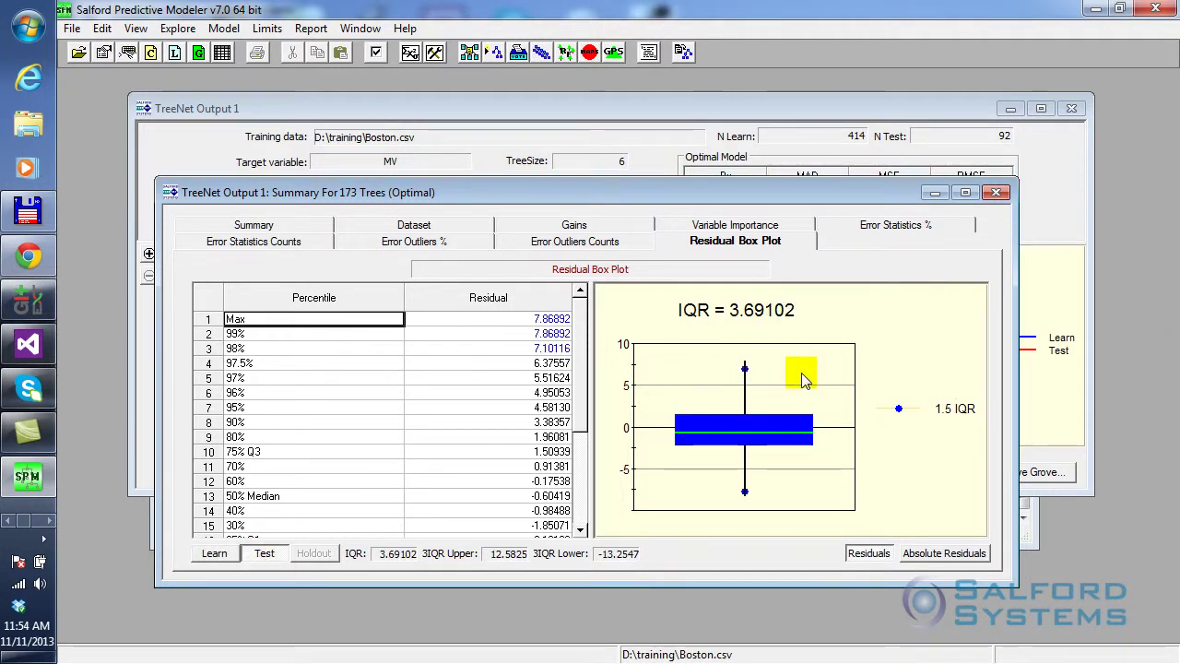
# Close the summary and list the One Variable Dependence plots for MV at Trees = 107.
pyautogui.click(997, 194)
pyautogui.moveTo(619, 115); pyautogui.dragTo(599, 106)
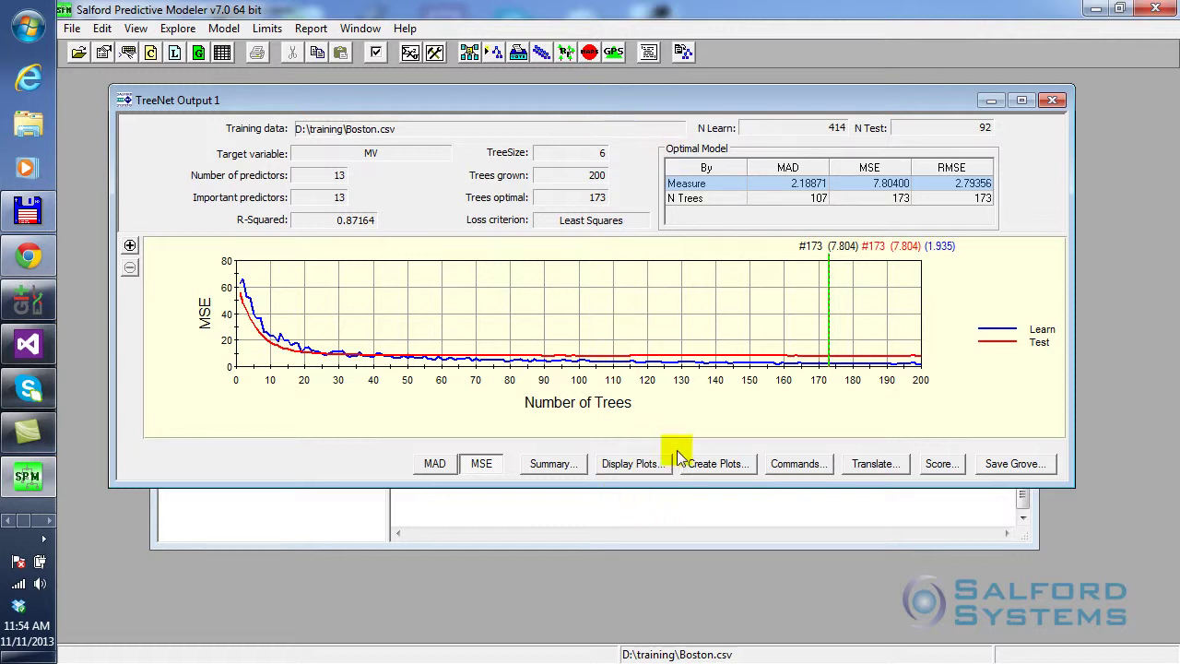
pyautogui.click(627, 465)
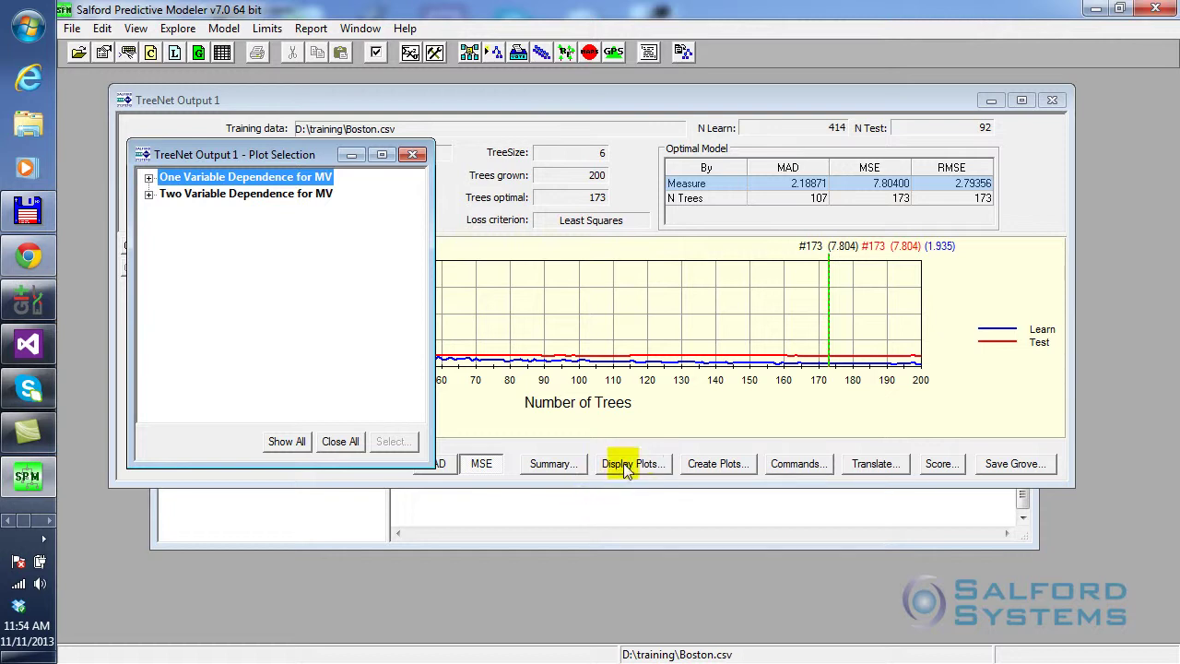
pyautogui.moveTo(289, 157); pyautogui.dragTo(448, 107)
pyautogui.click(309, 134)
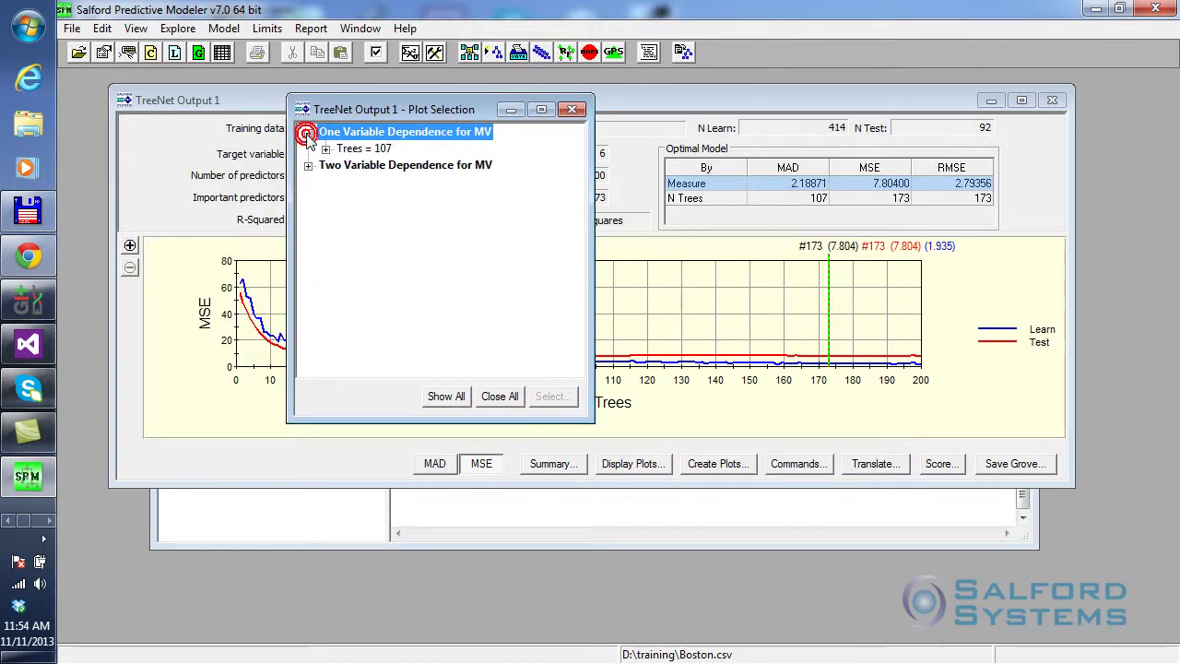
pyautogui.click(326, 149)
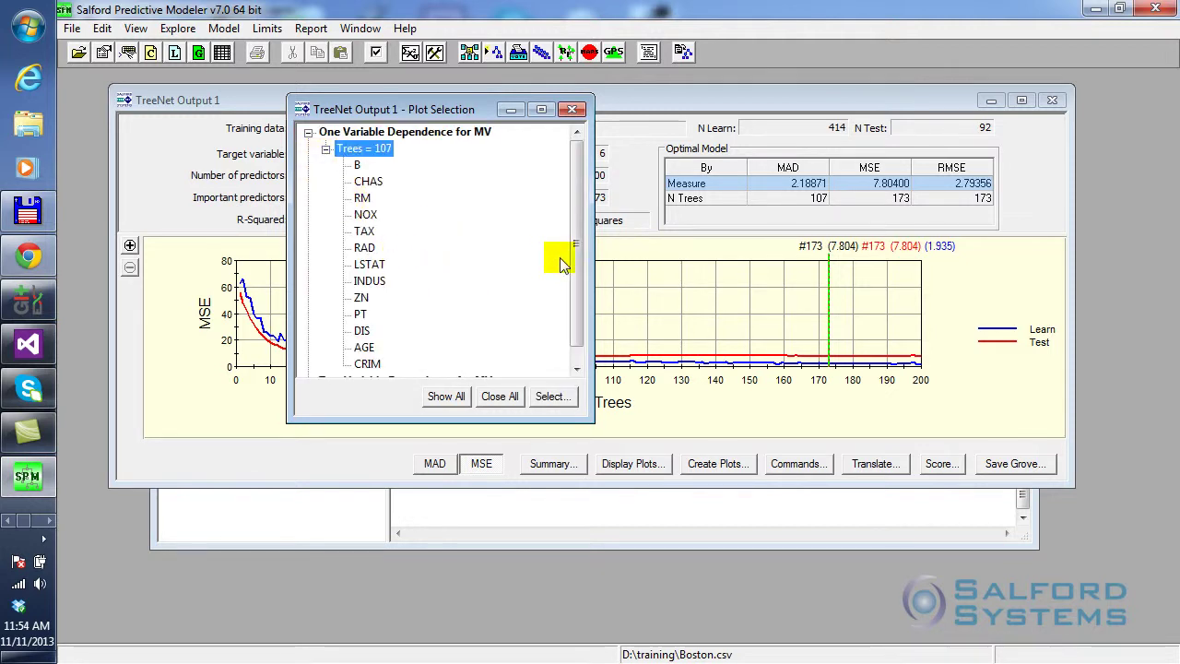
pyautogui.moveTo(571, 247); pyautogui.dragTo(571, 276)
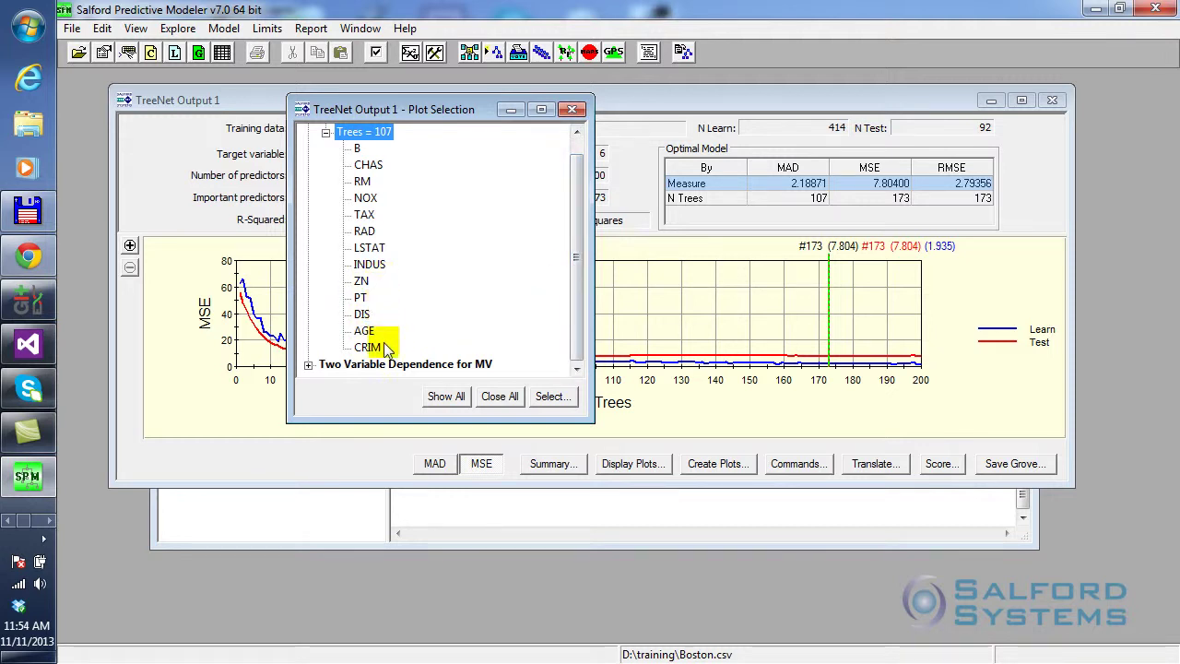
# Open the RM dependence plot and probe RM 4.138, 6.015, 7.520 and 6.066, ending at 6.951.
pyautogui.doubleClick(364, 188)
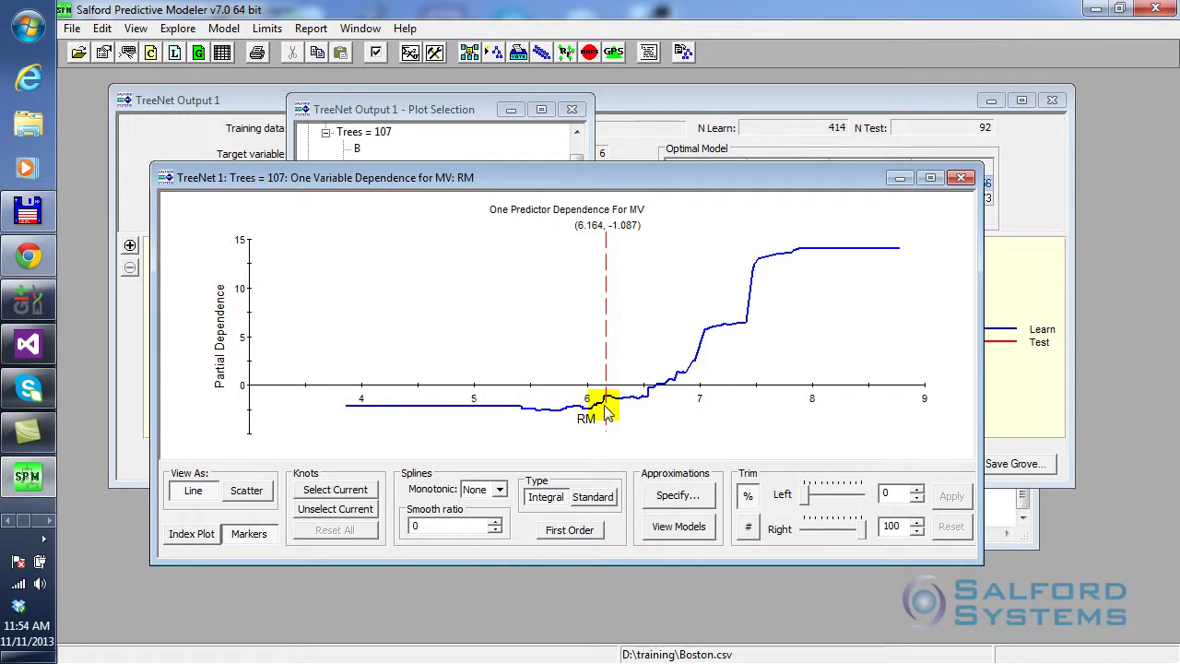
pyautogui.click(364, 381)
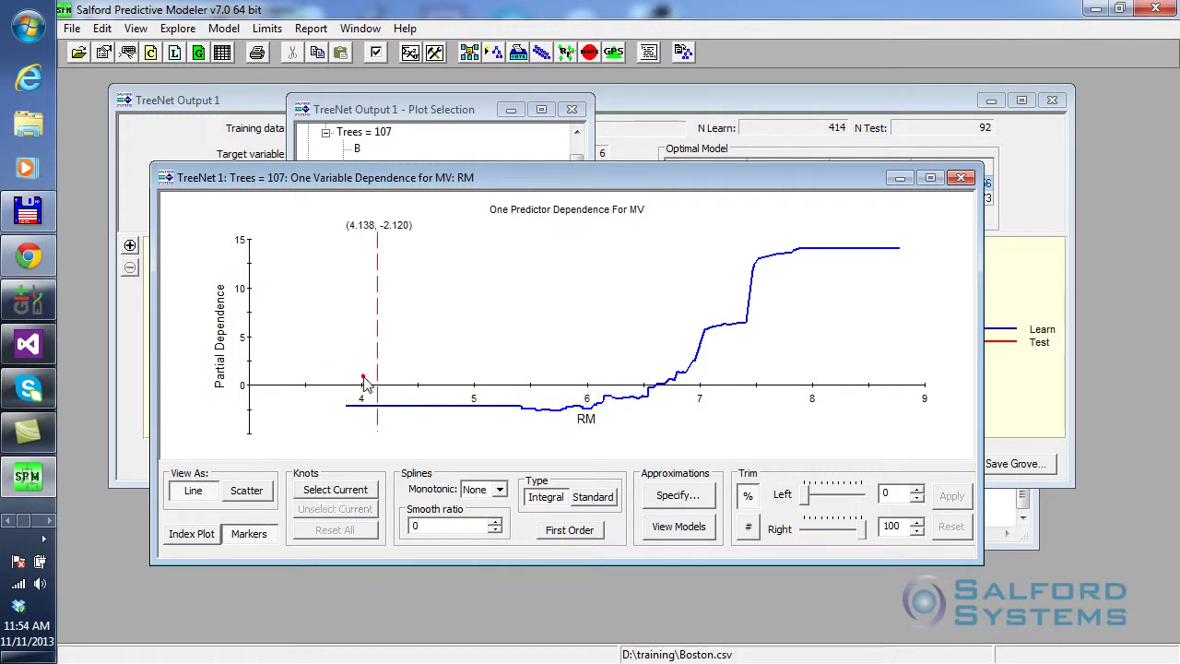
pyautogui.click(589, 382)
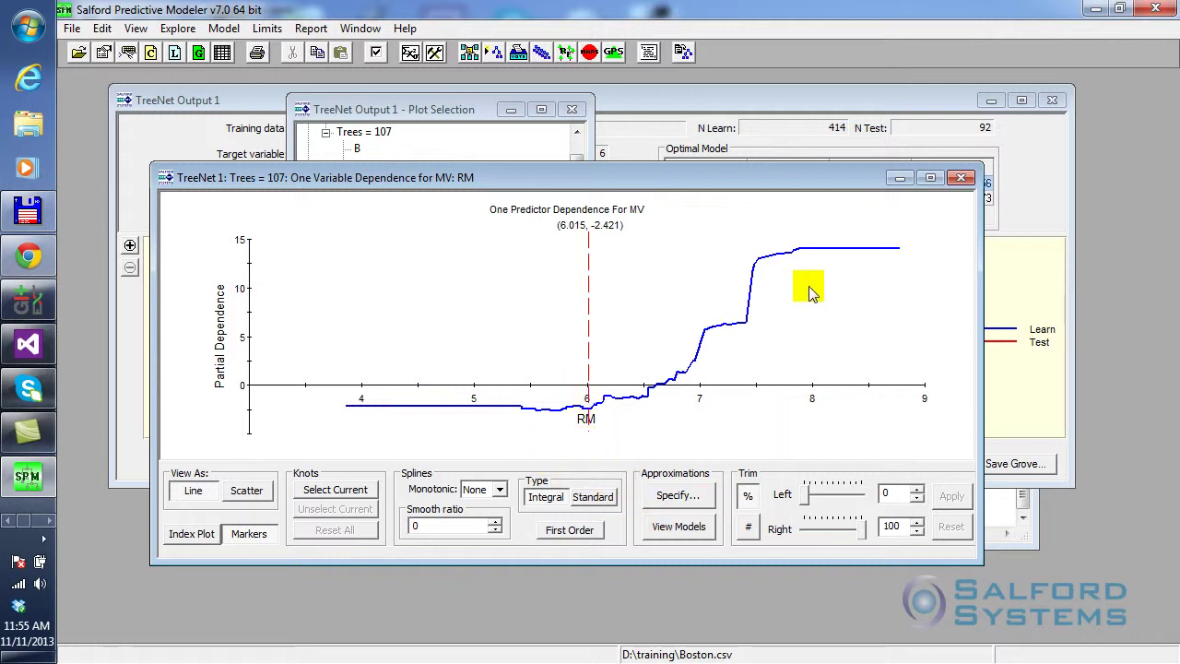
pyautogui.click(758, 258)
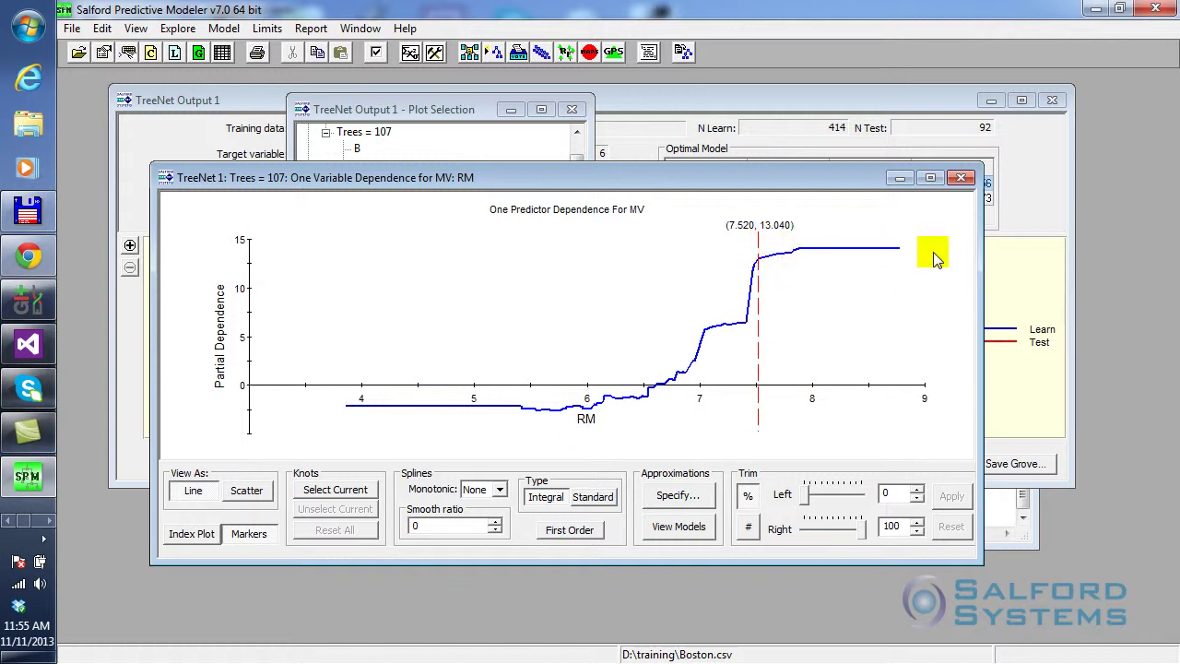
pyautogui.click(587, 402)
pyautogui.click(758, 380)
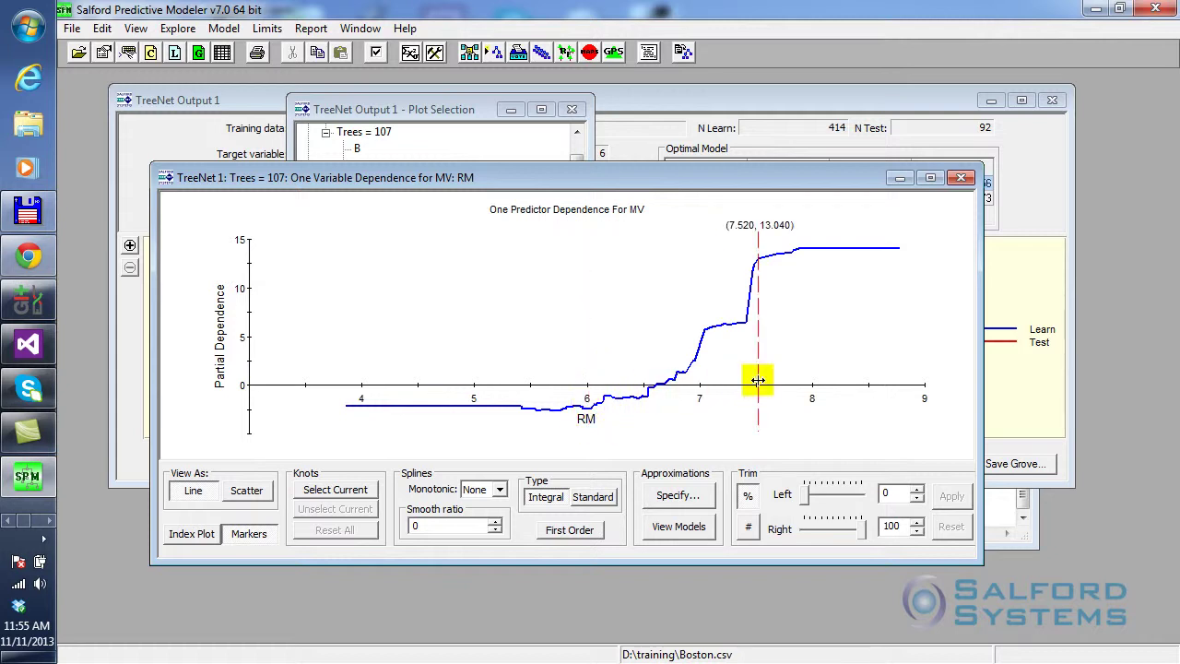
pyautogui.click(594, 398)
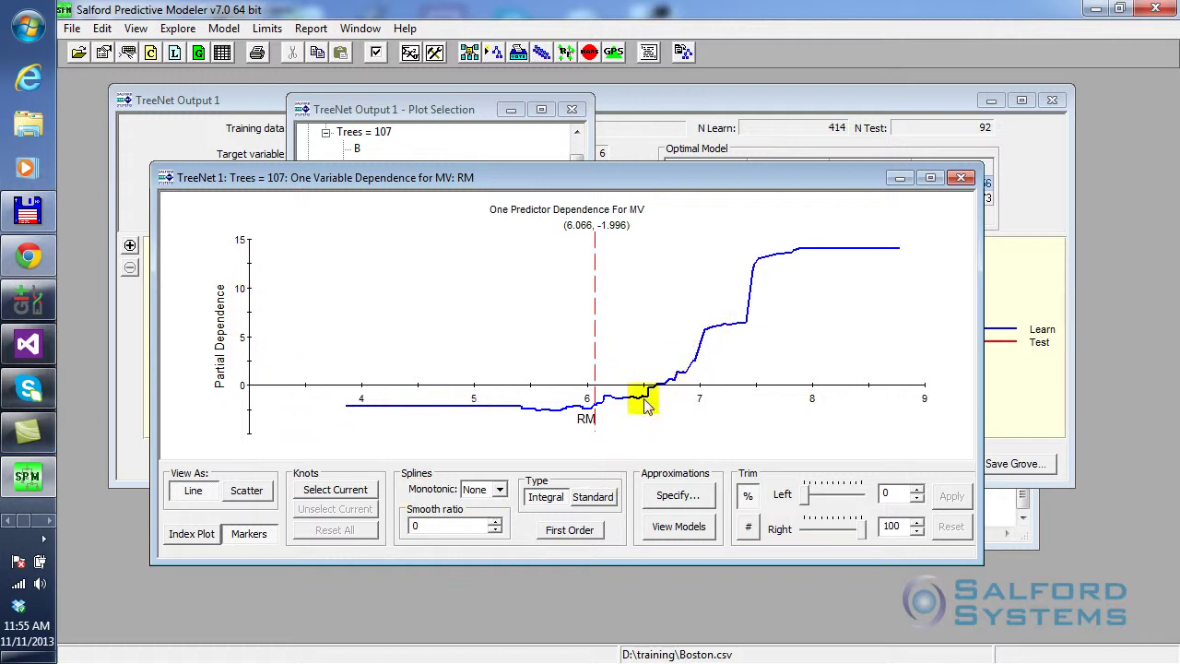
pyautogui.click(694, 297)
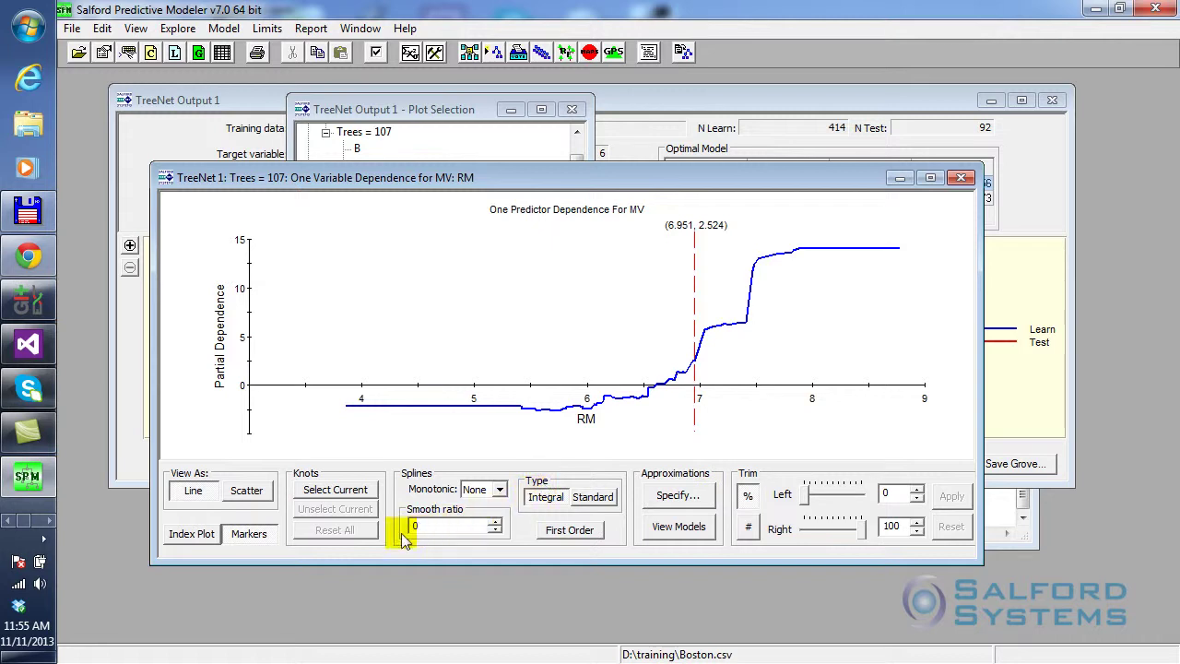
# Fix spline knots at RM 6.951, 7.520 and 6.152, then shift the 6.951 knot to 7.147.
pyautogui.click(336, 490)
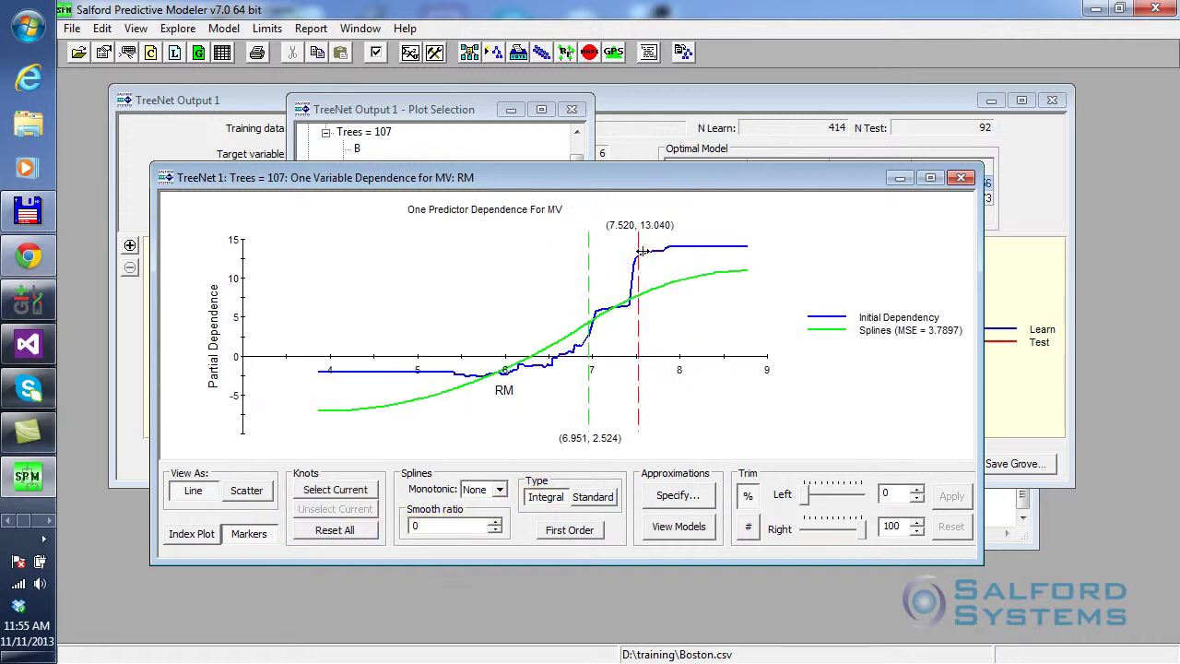
pyautogui.click(337, 490)
pyautogui.click(514, 334)
pyautogui.click(335, 490)
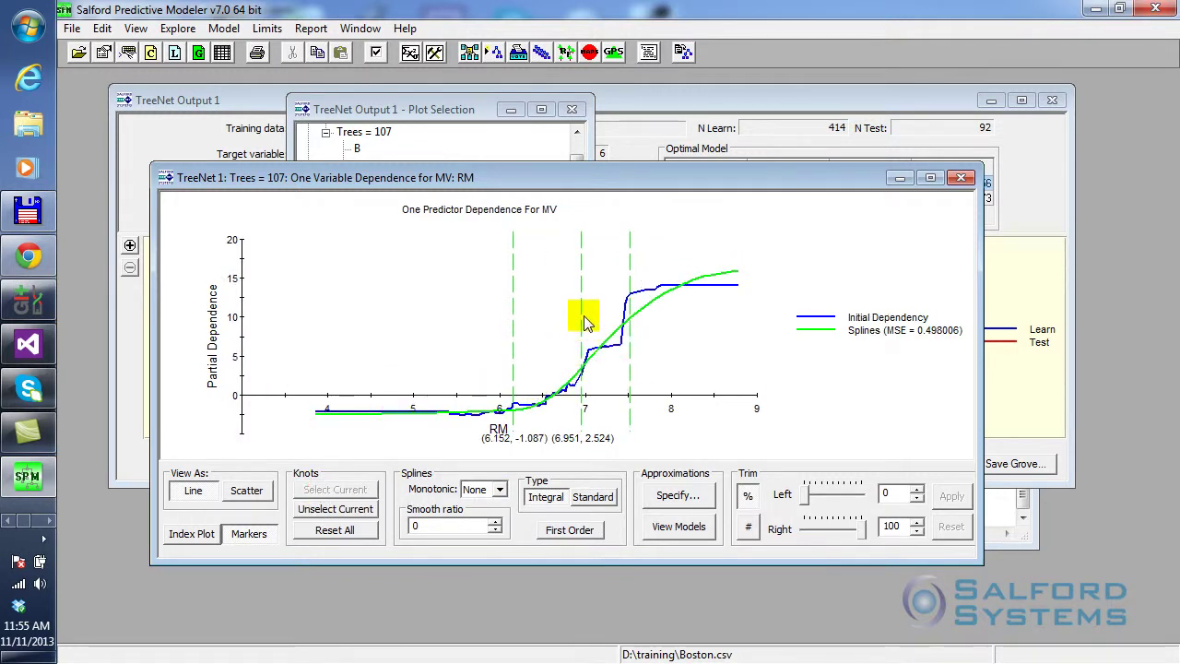
pyautogui.moveTo(582, 315); pyautogui.dragTo(646, 282)
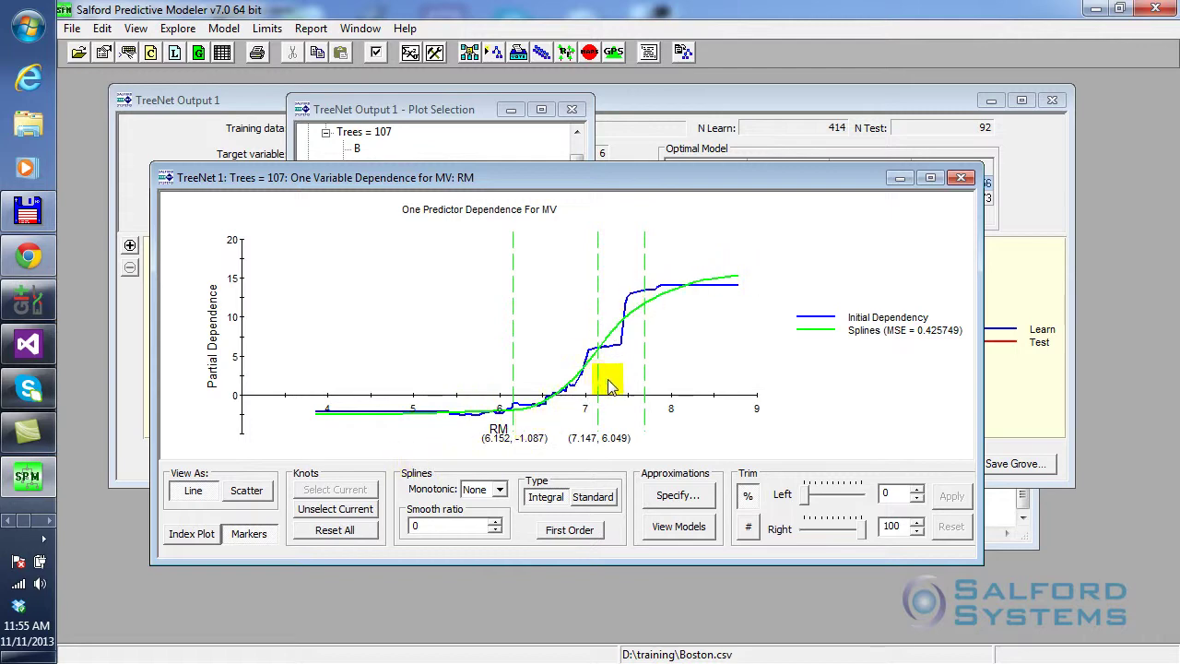
# View the spline approximation code in SAS format, then close it.
pyautogui.click(680, 529)
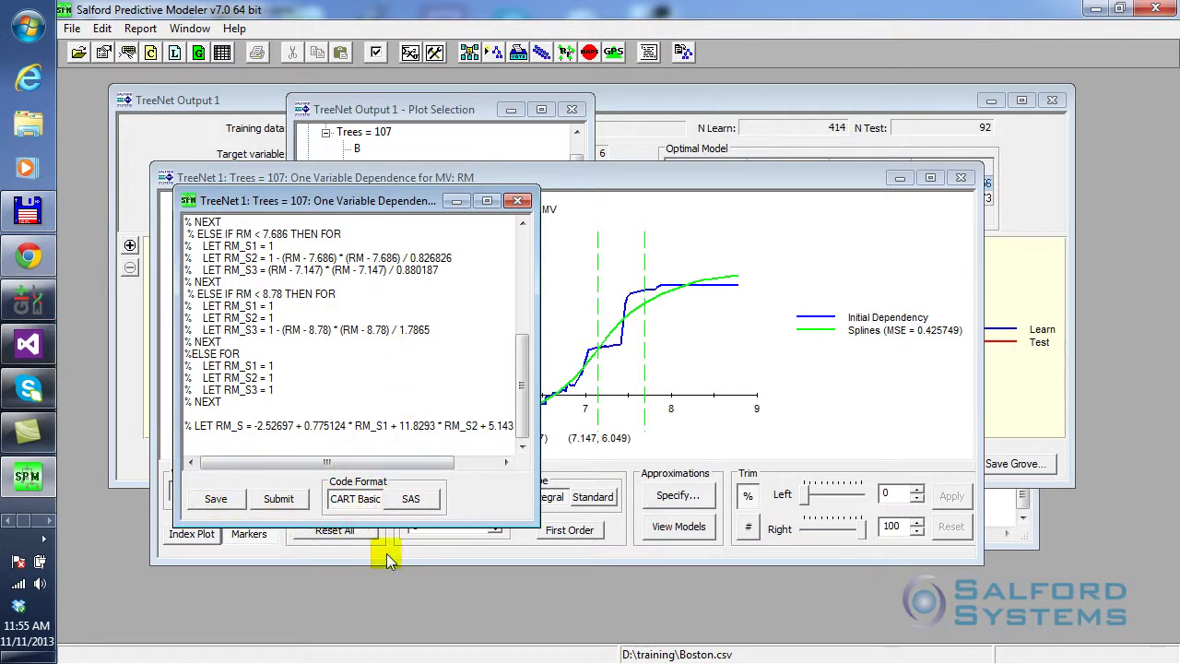
pyautogui.click(411, 499)
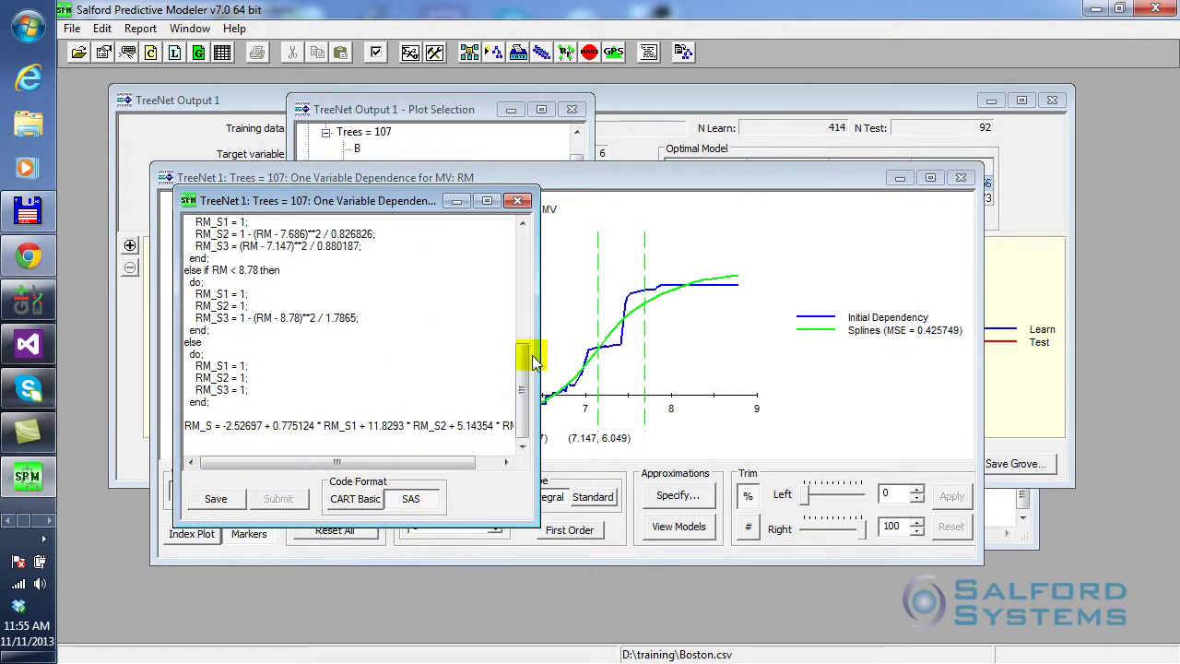
pyautogui.moveTo(524, 375); pyautogui.dragTo(516, 267)
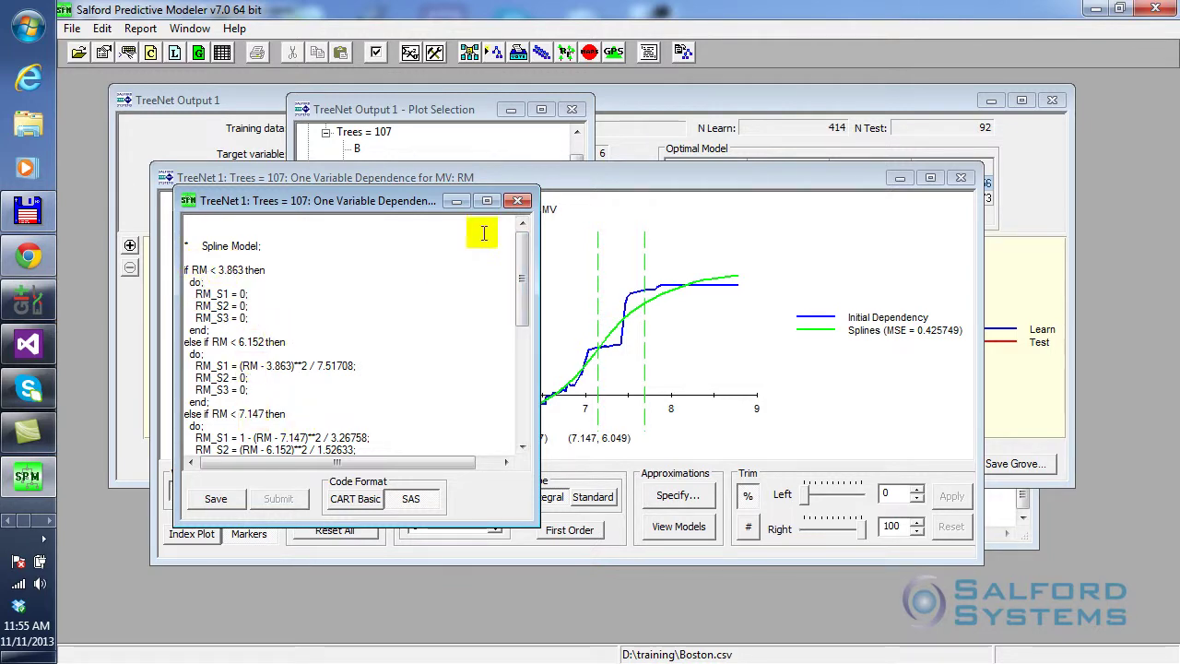
pyautogui.click(518, 200)
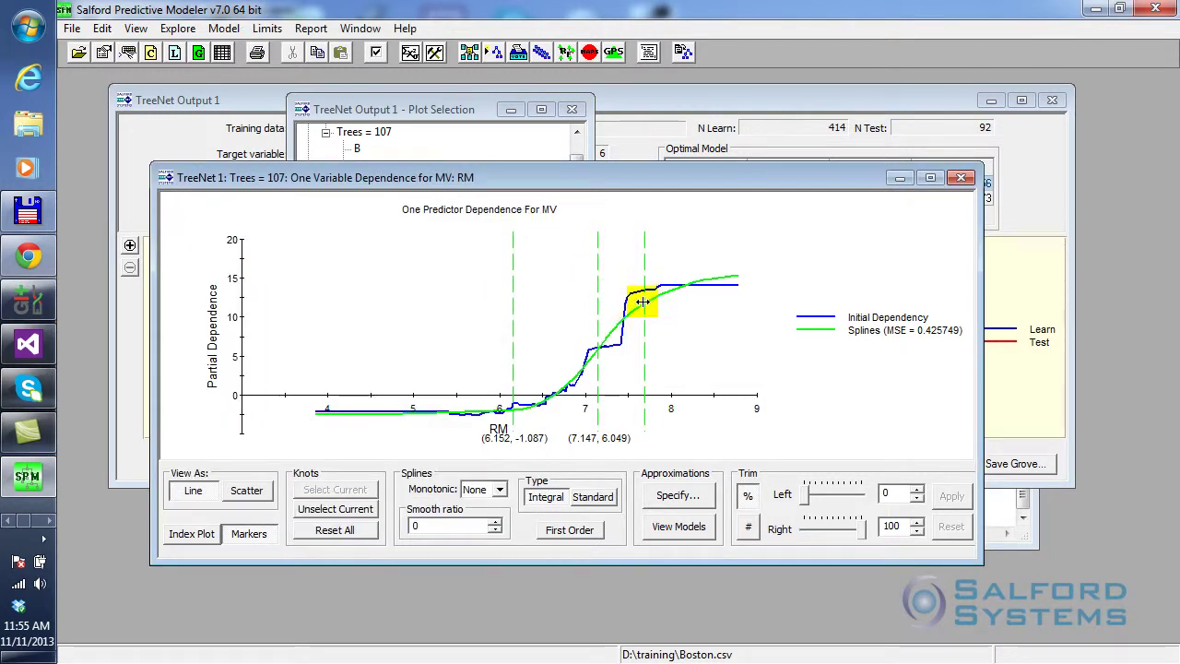
pyautogui.moveTo(641, 174); pyautogui.dragTo(681, 220)
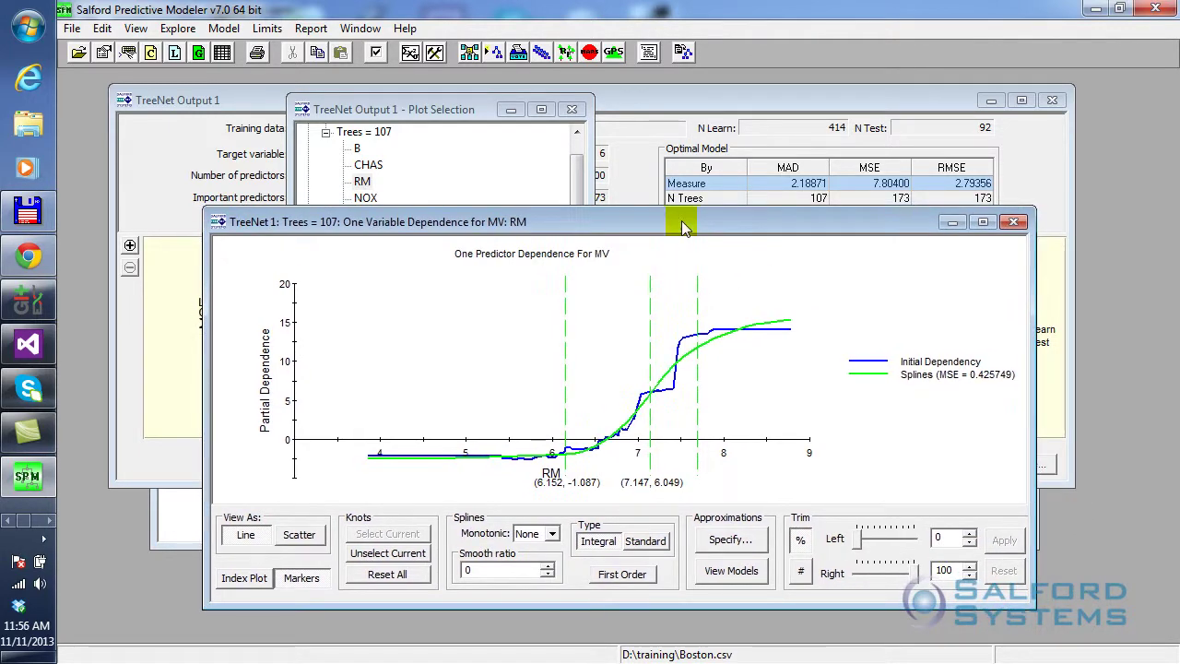